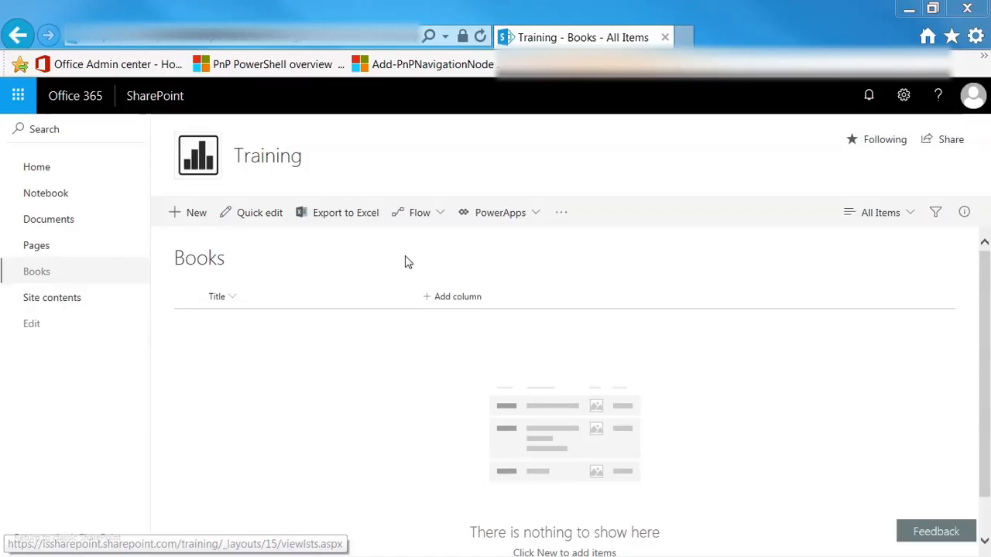
click(904, 96)
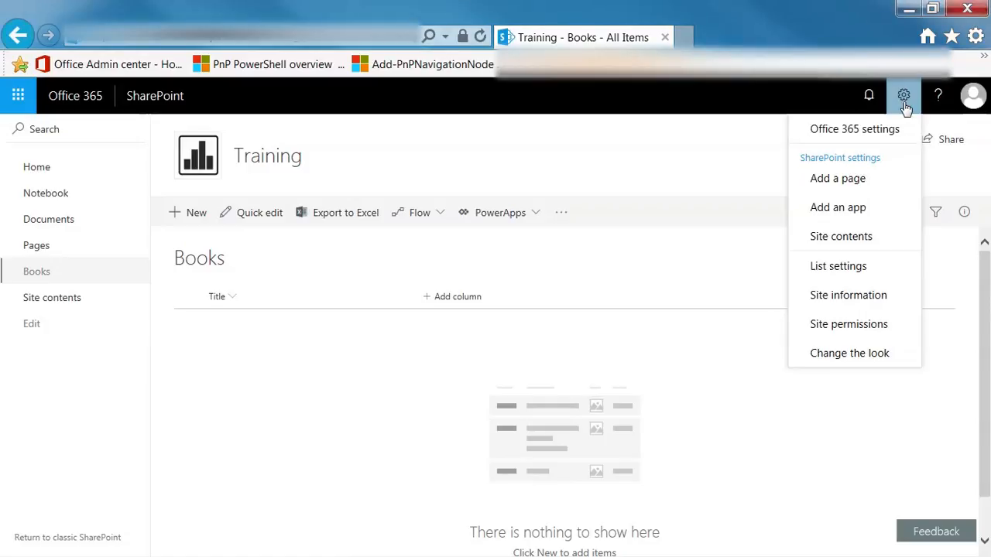
click(841, 237)
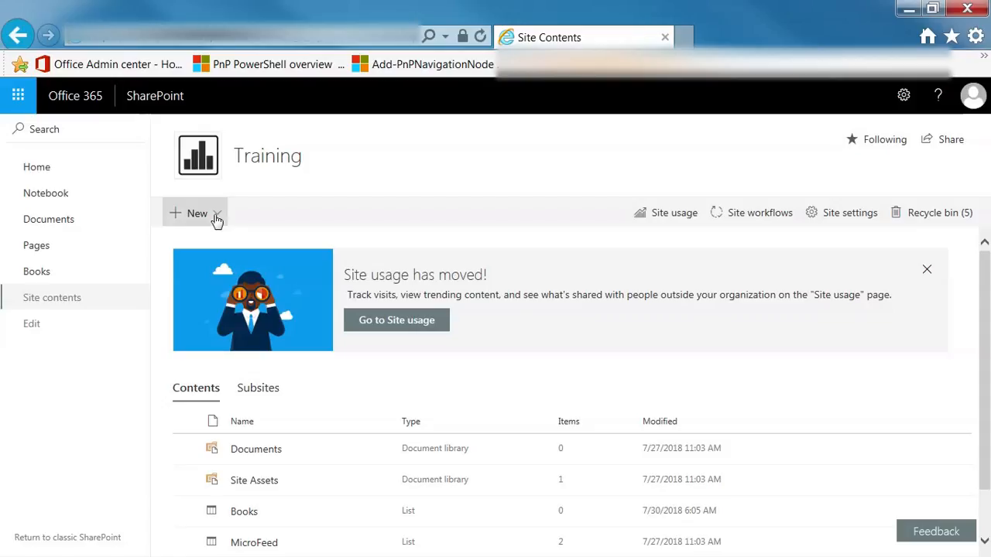
click(217, 220)
click(189, 240)
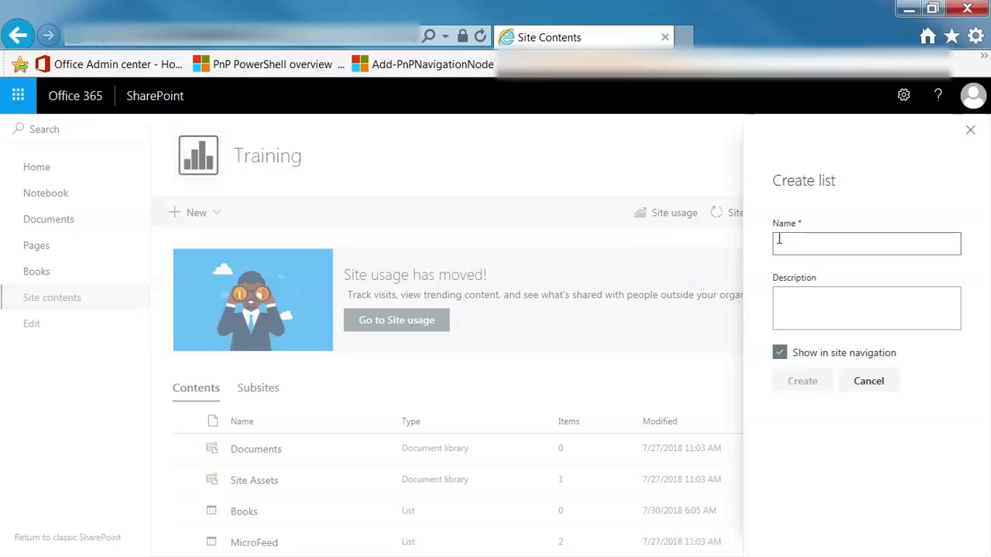
click(970, 131)
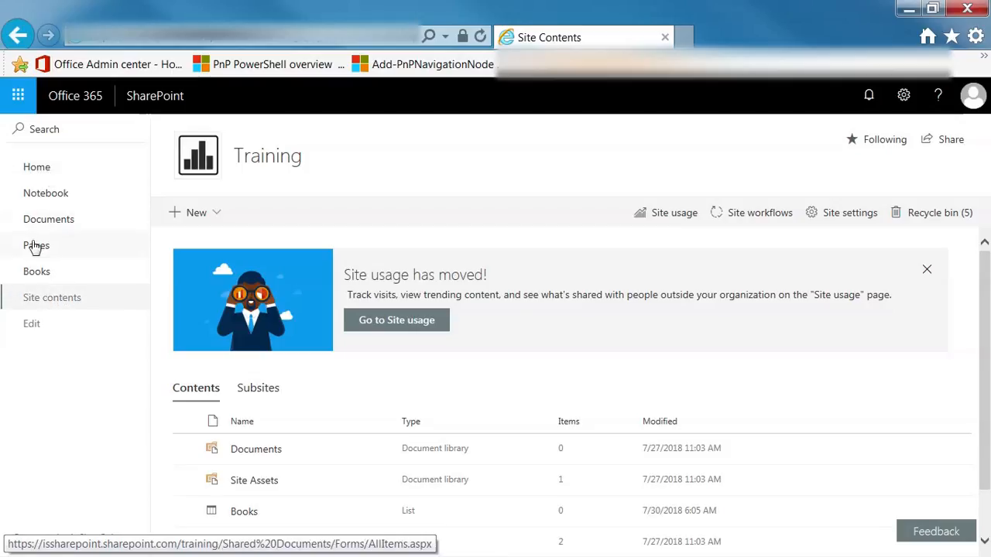
click(36, 274)
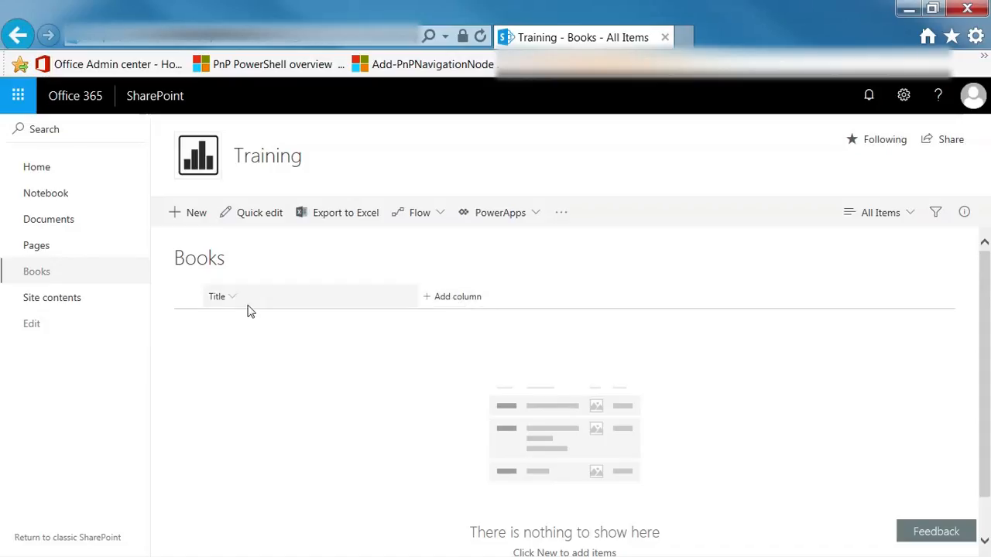
- Add a single line of text column named Author to the Books list
click(452, 302)
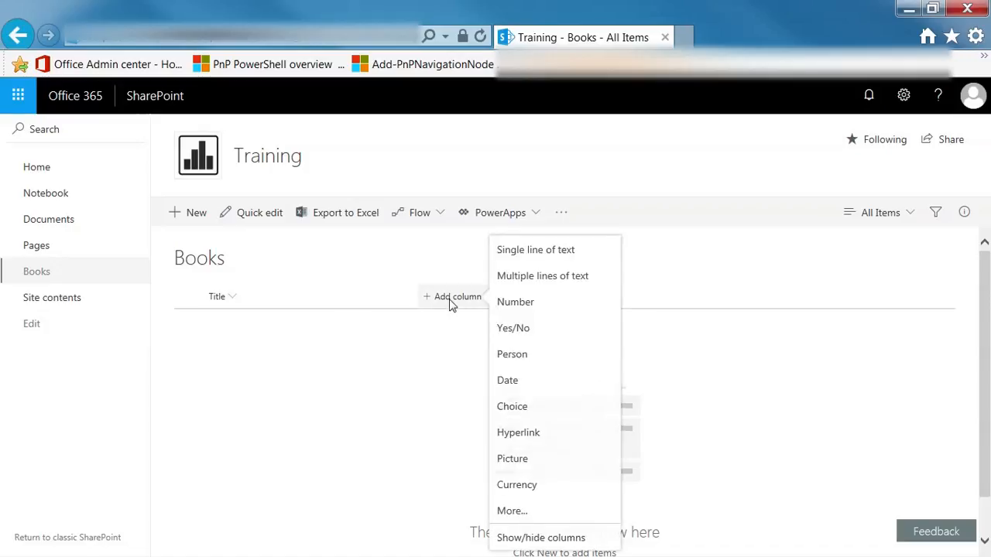
click(523, 251)
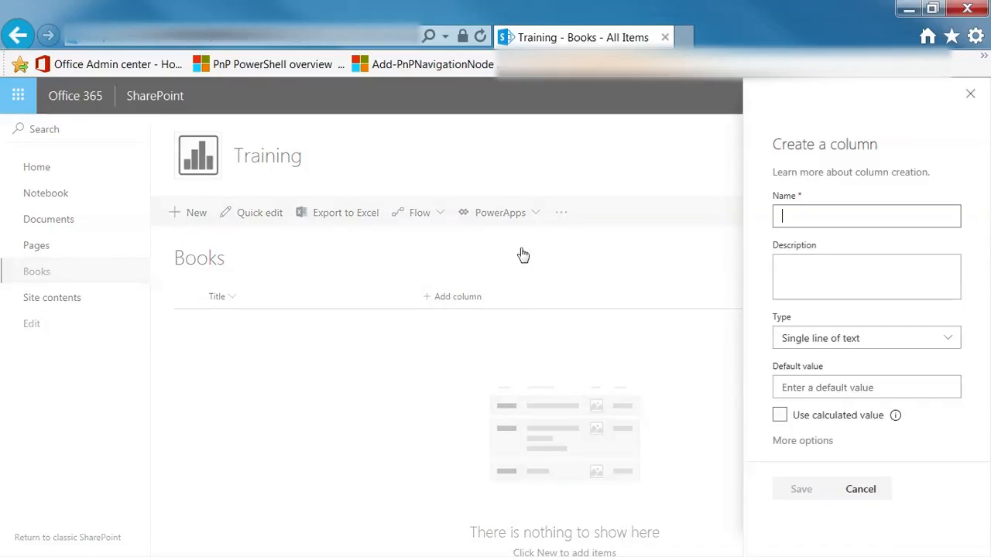
text(Author)
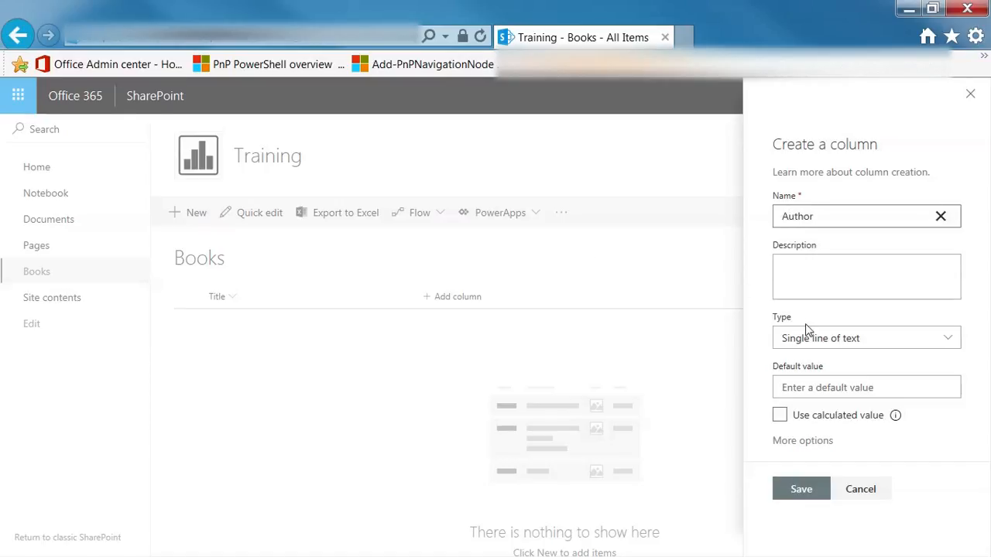
click(851, 344)
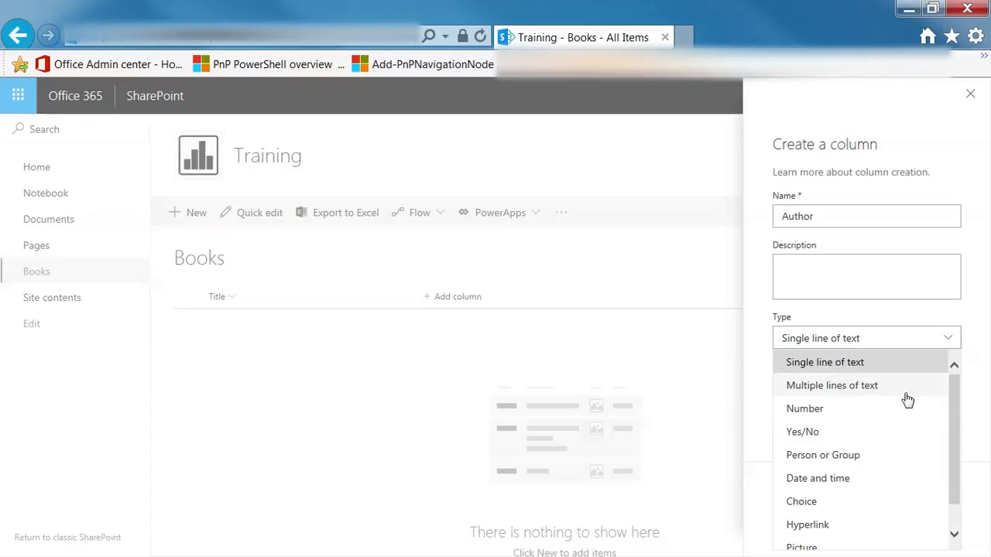
scroll(953, 410, down, 1)
drag(953, 409, 955, 432)
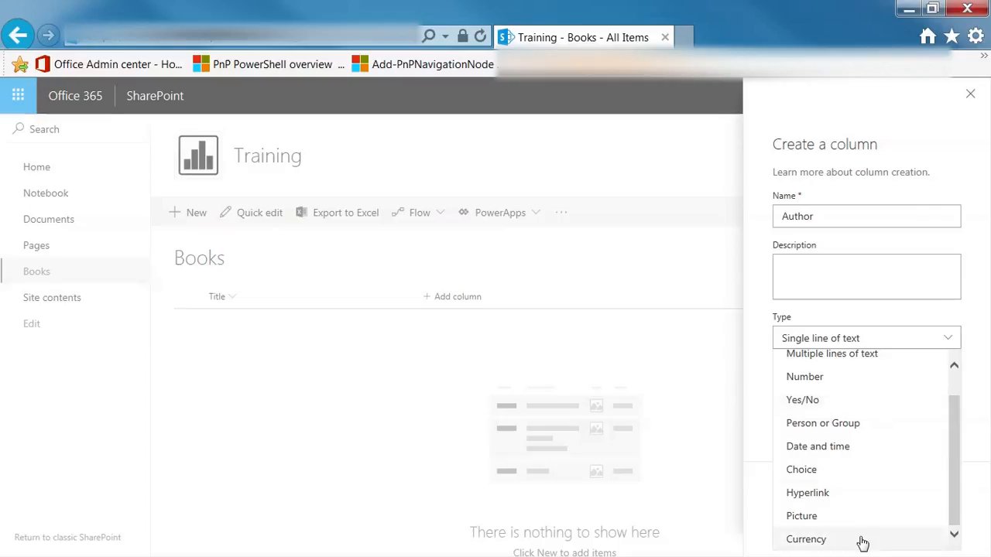
scroll(868, 402, up, 1)
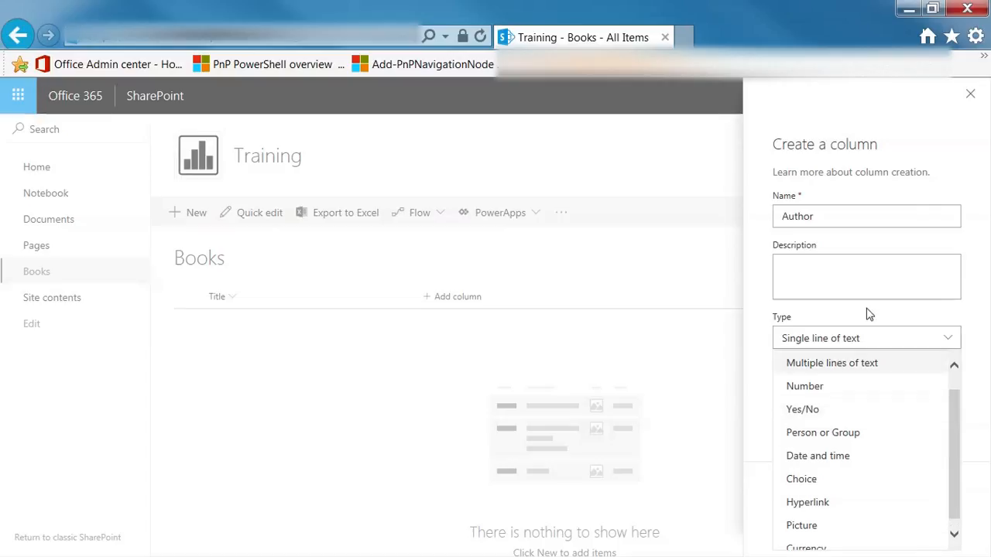
click(878, 274)
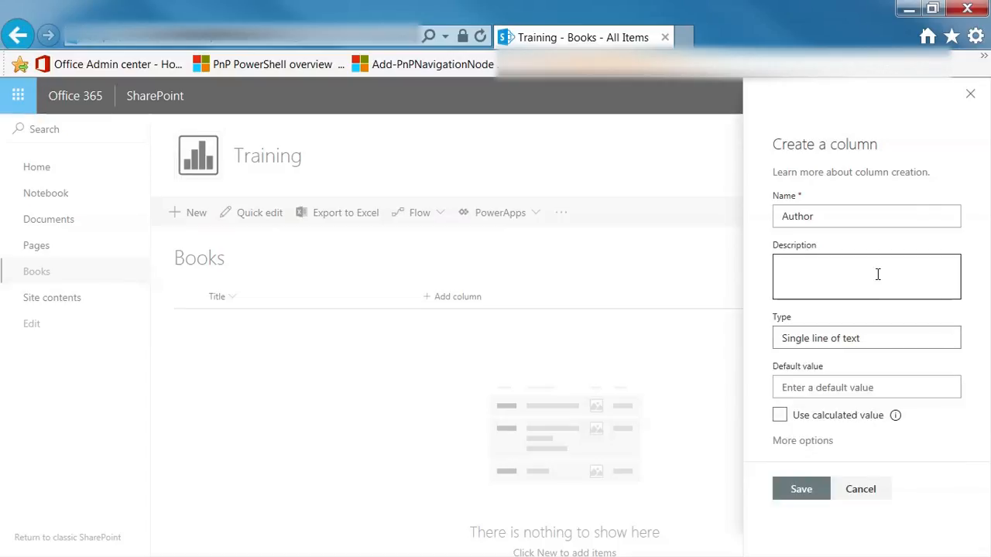
click(800, 490)
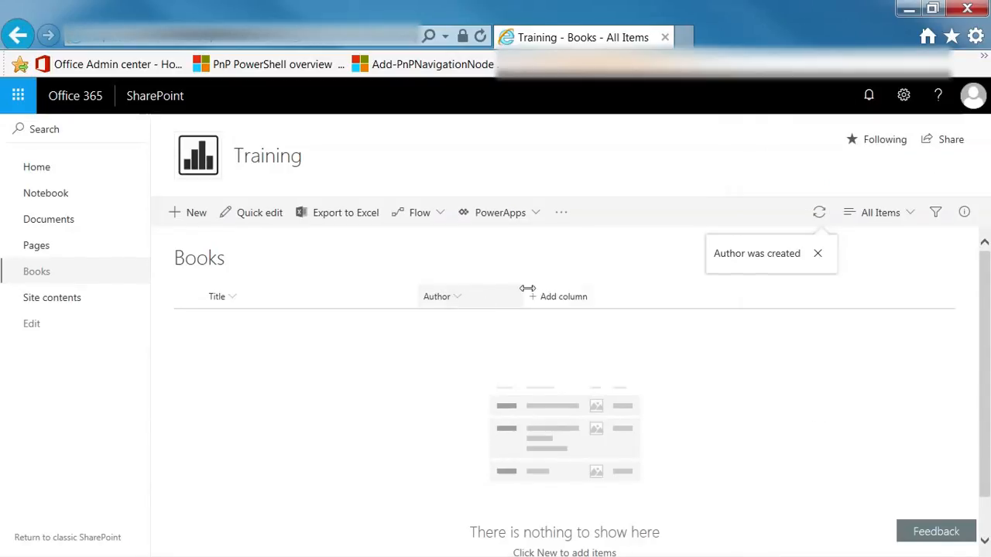
- Add a column named Publish Year to the Books list and set its type to Number
click(550, 304)
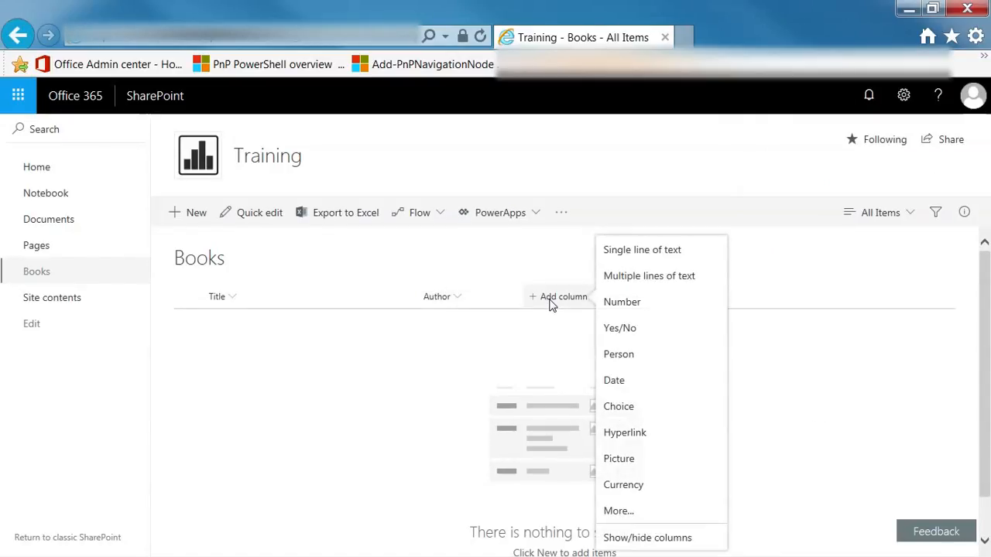
click(647, 250)
text(Publish Year)
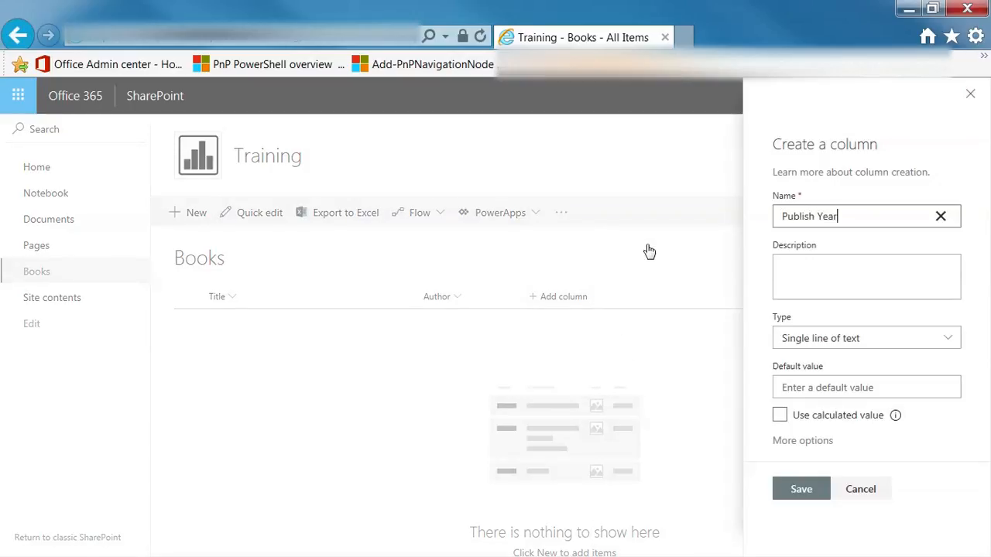
click(873, 340)
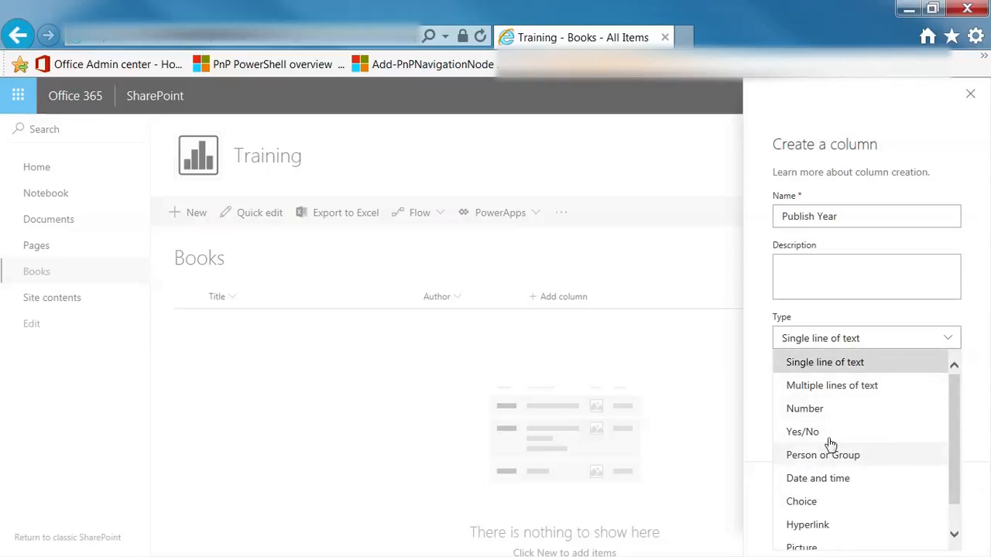
click(835, 410)
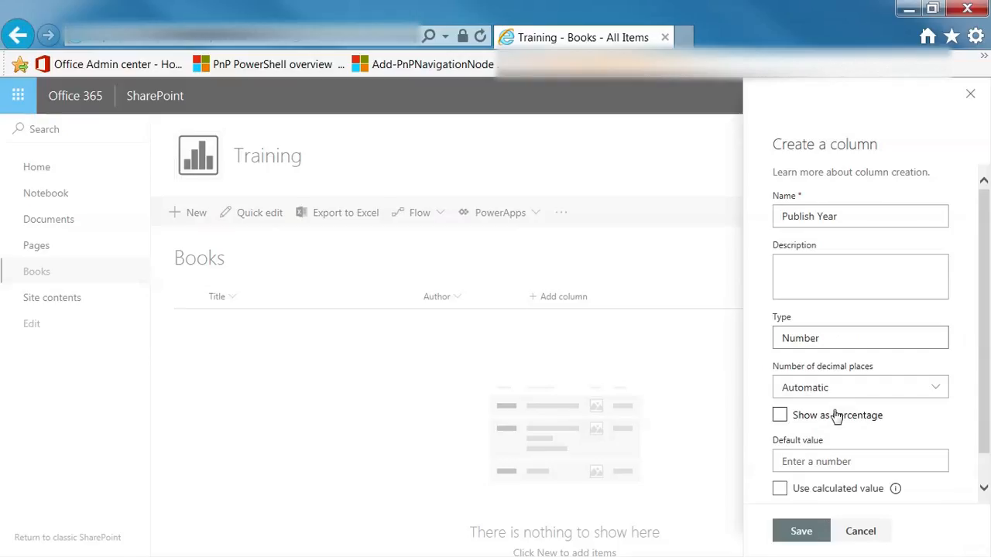
click(801, 534)
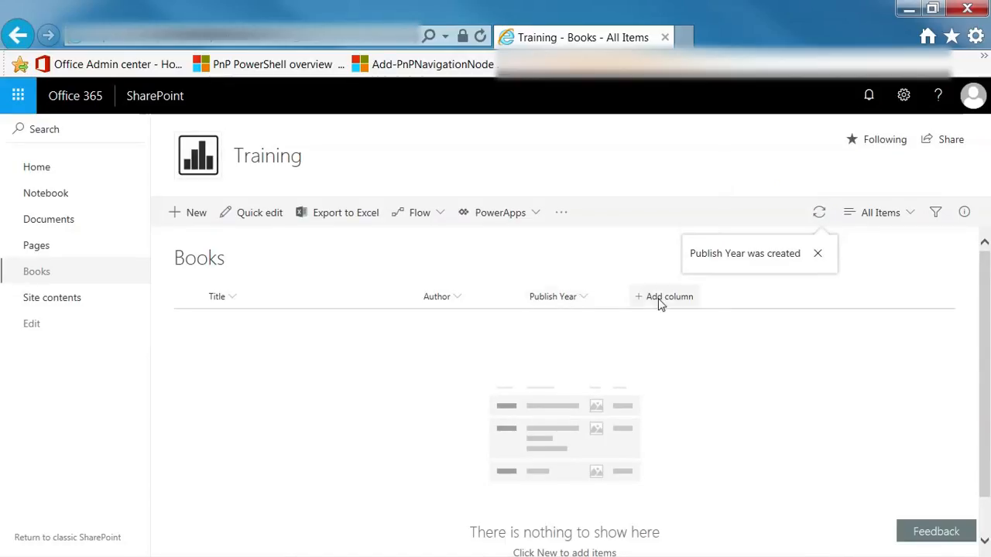
- Add a single line of text column named ISBN Number to the Books list
click(660, 302)
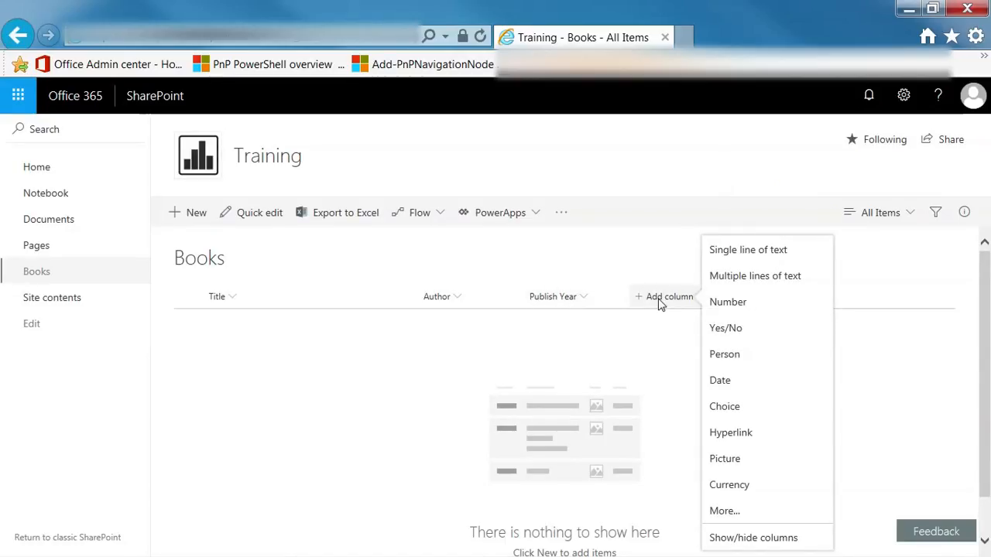
click(739, 261)
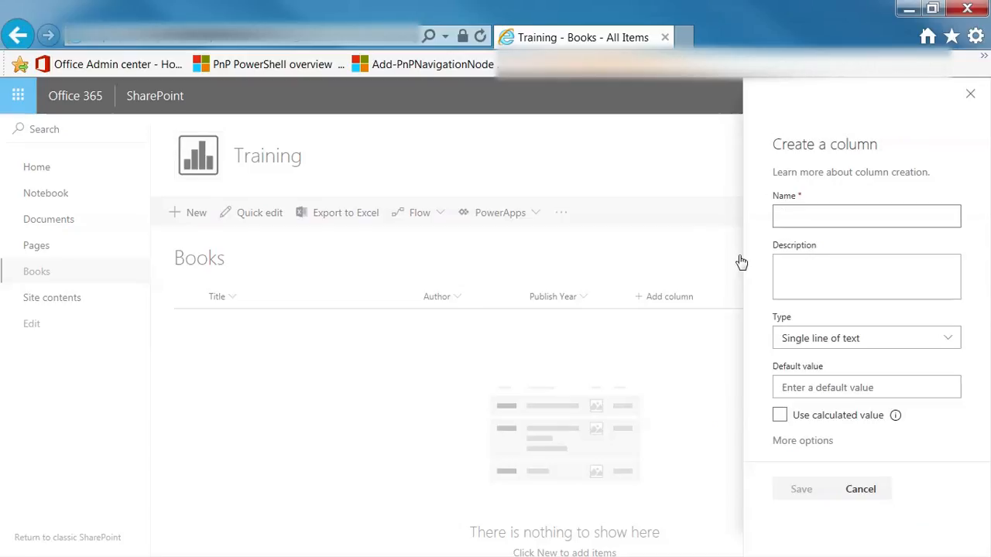
text(ISBN Number)
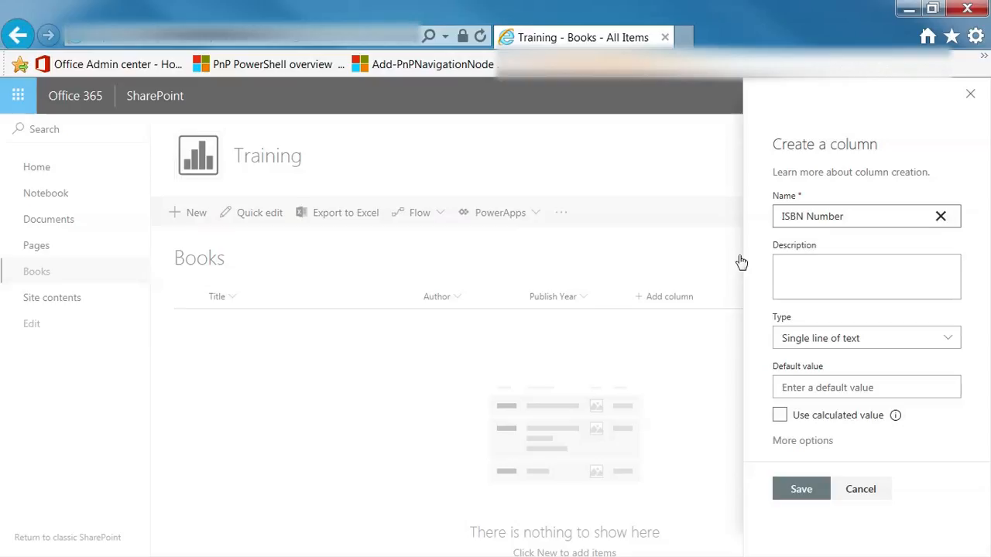
click(798, 490)
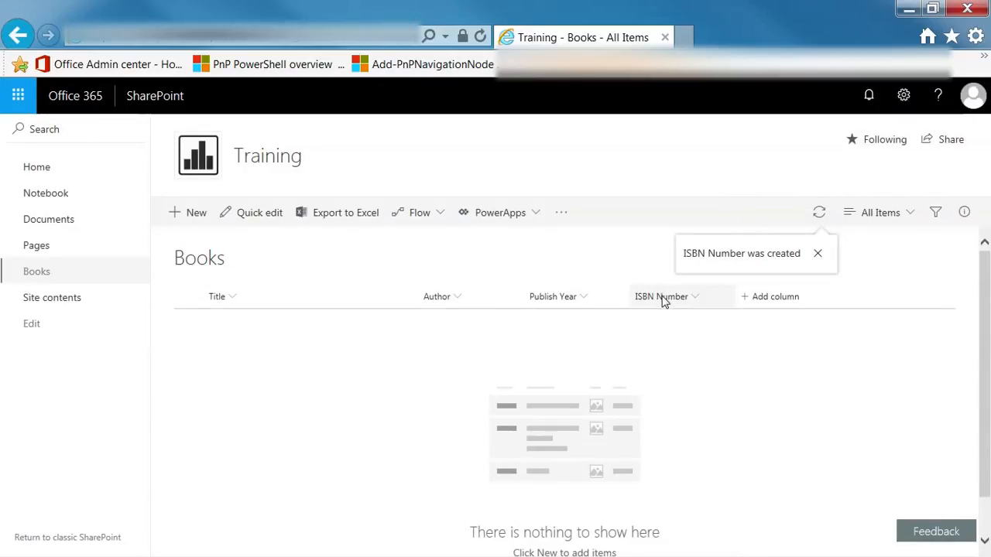
click(662, 300)
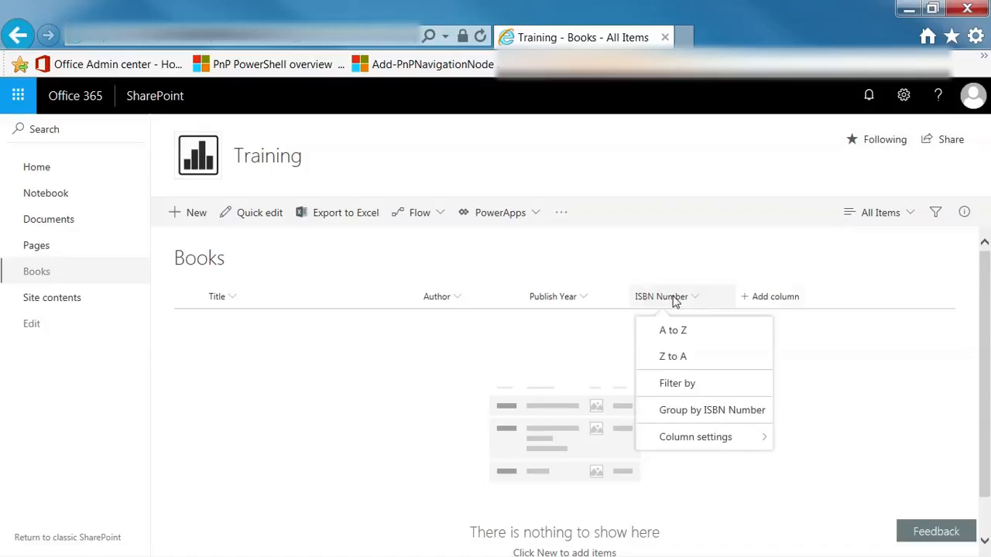
- Add a Number column named Page Count to the Books list
click(771, 298)
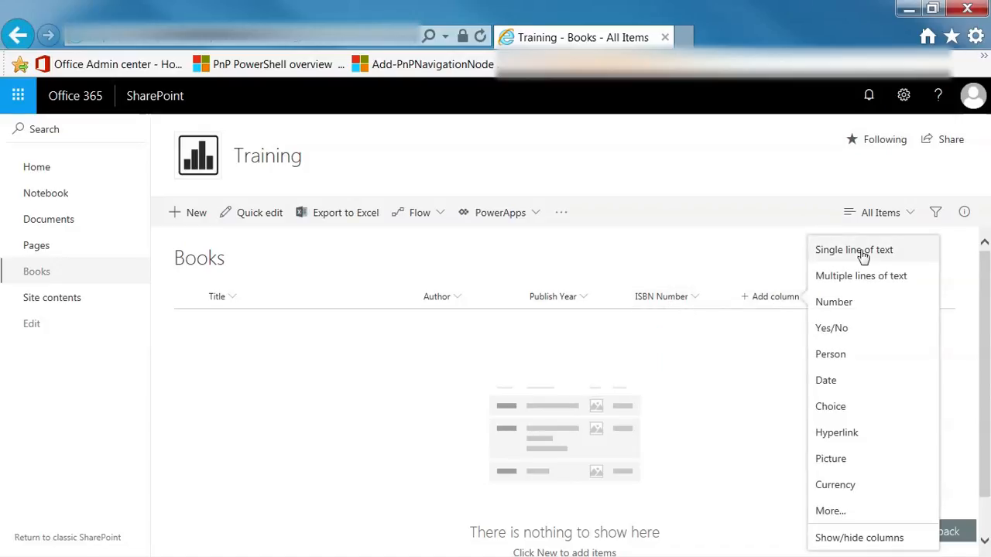
click(842, 301)
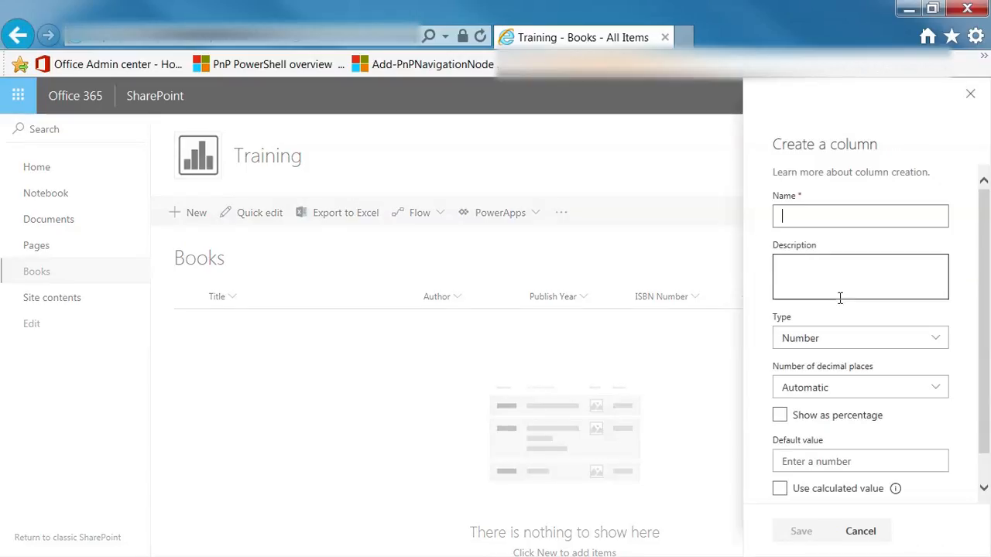
text(Page Count)
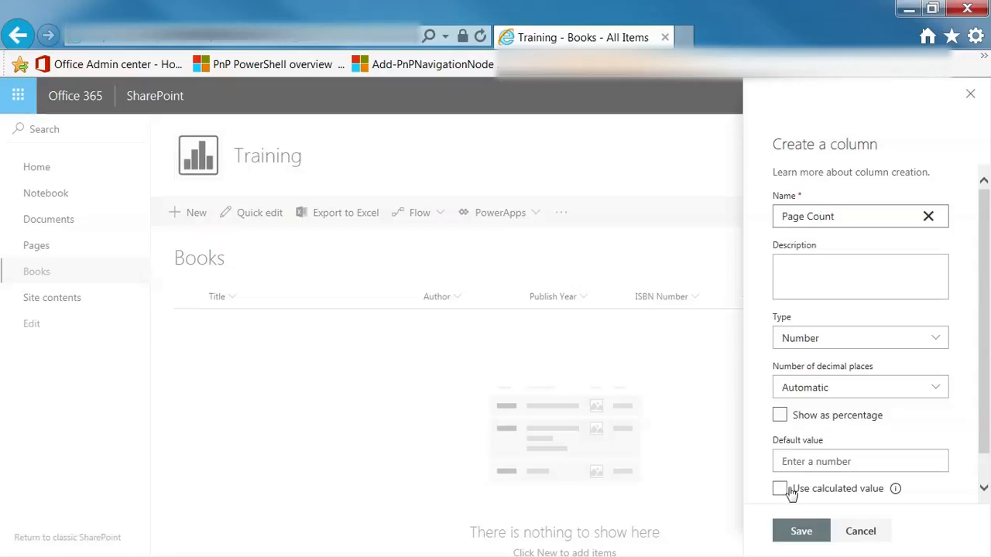
click(801, 533)
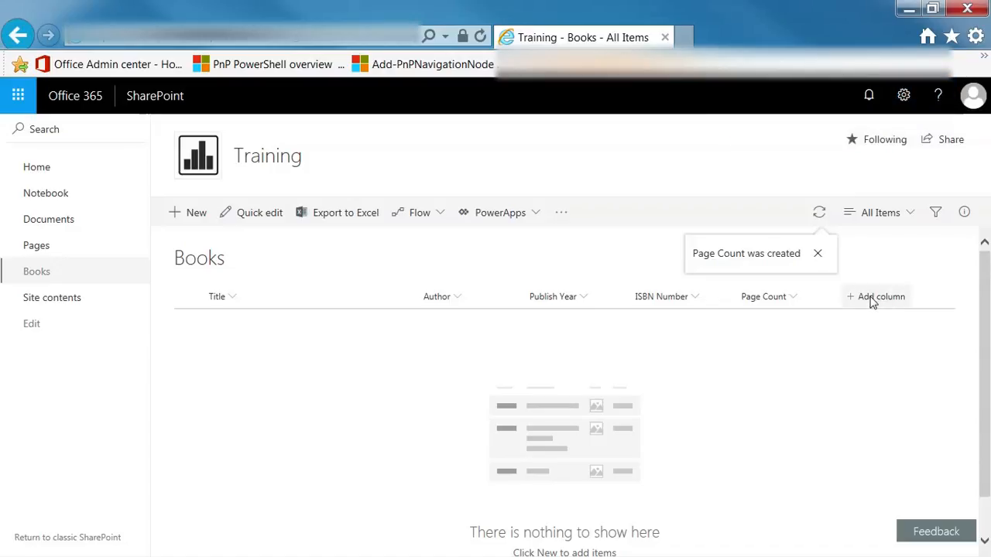
- From the Books list settings, start a new column named Type of Book with the Choice type
click(903, 95)
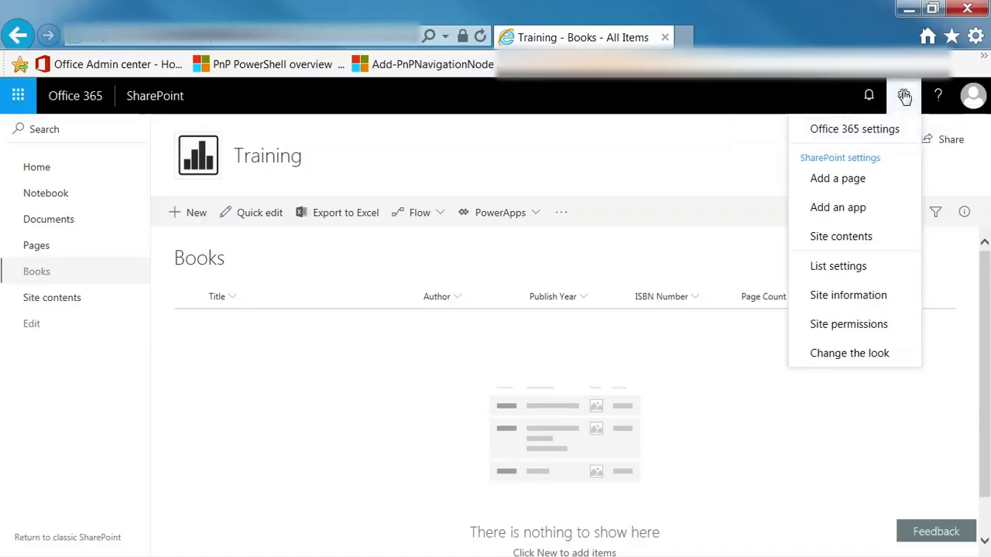
click(844, 269)
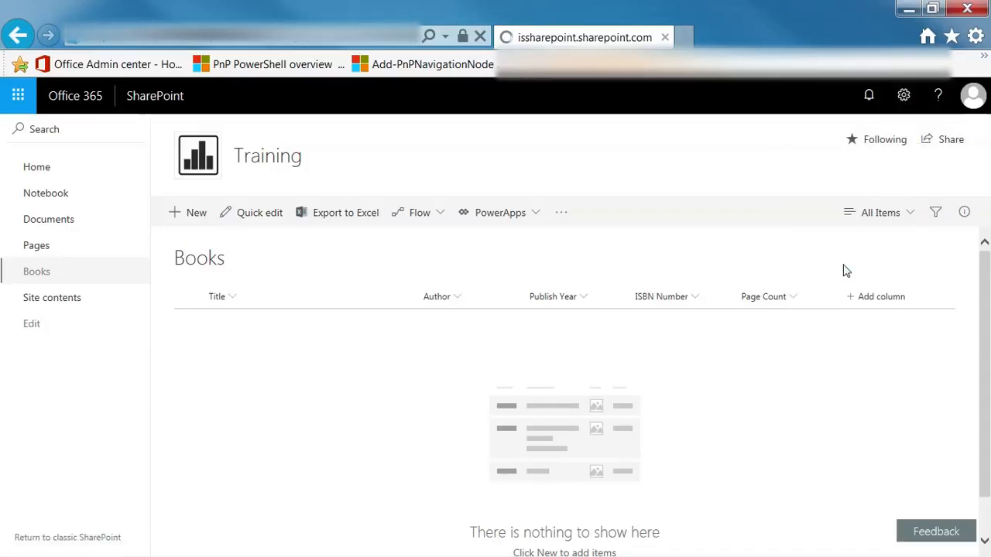
drag(982, 235, 968, 365)
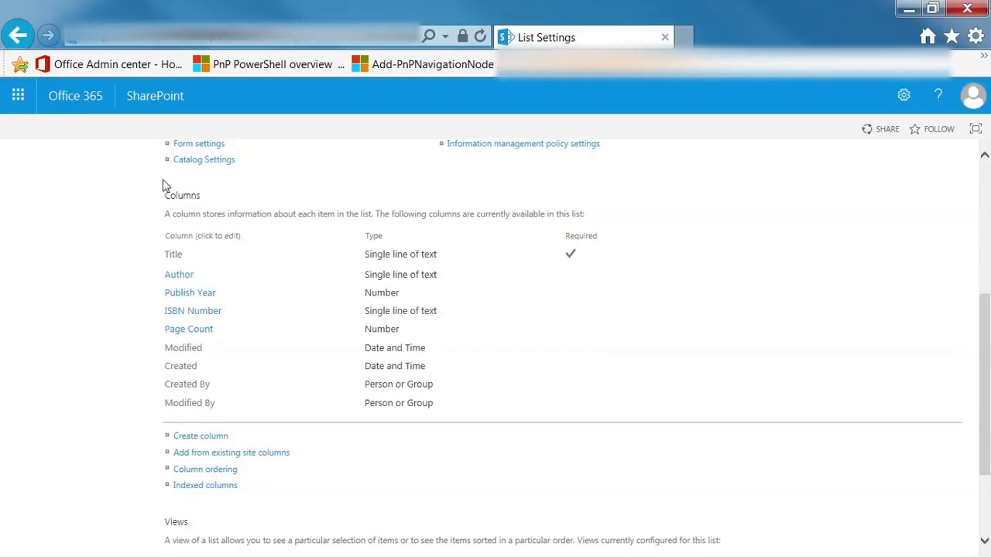
click(199, 438)
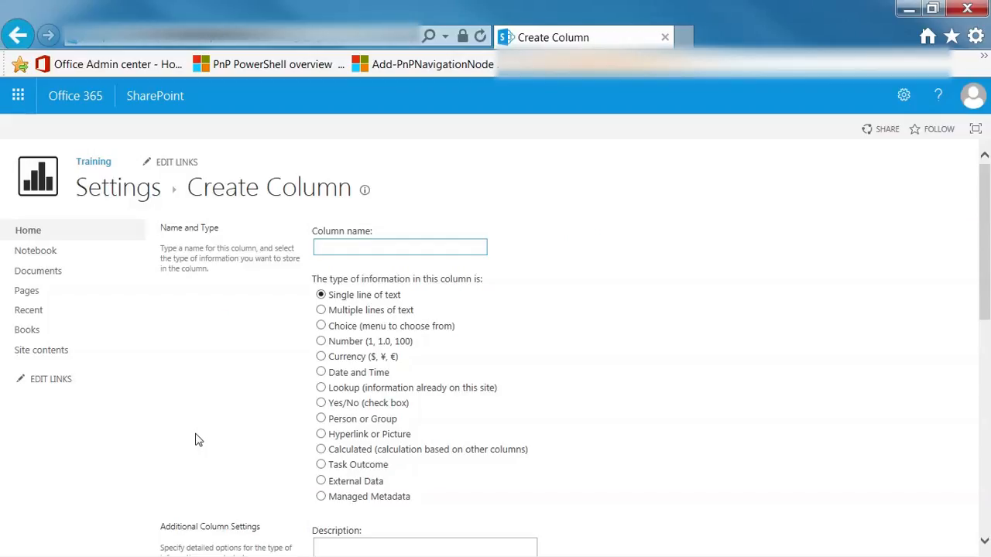
text(Type of Book)
click(324, 331)
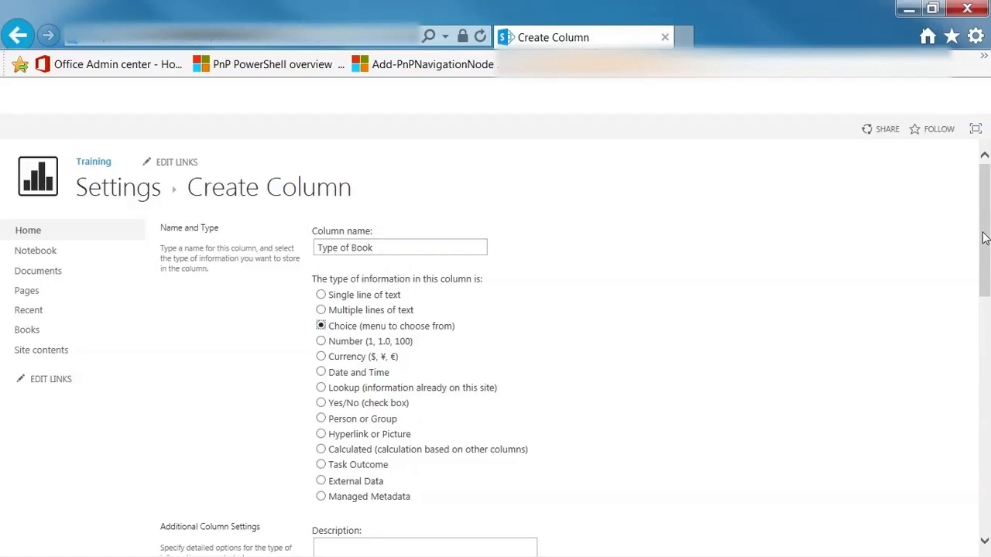
- Replace the placeholder choices of the Type of Book column with Technology, Public Speaking and Self-Help, each on its own line
drag(983, 237, 977, 316)
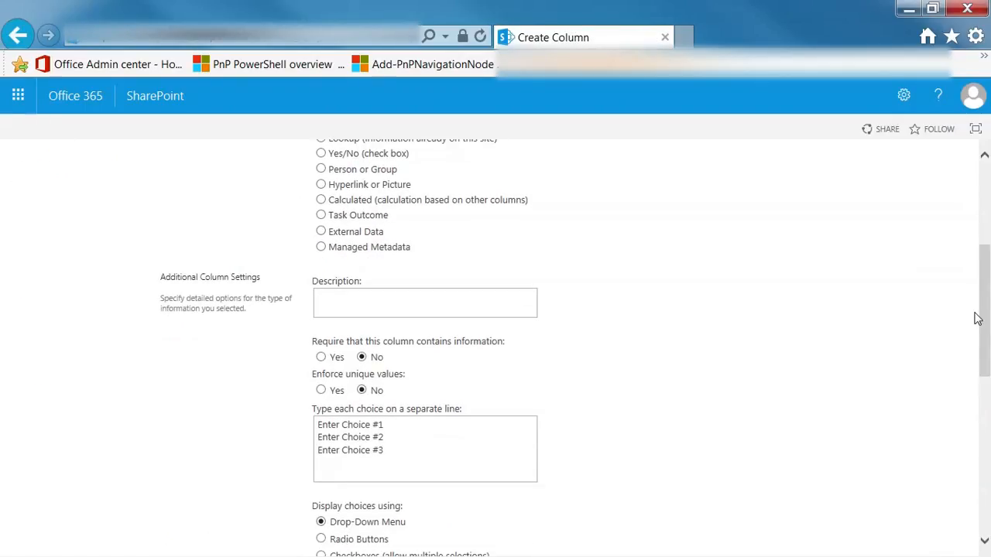
click(415, 456)
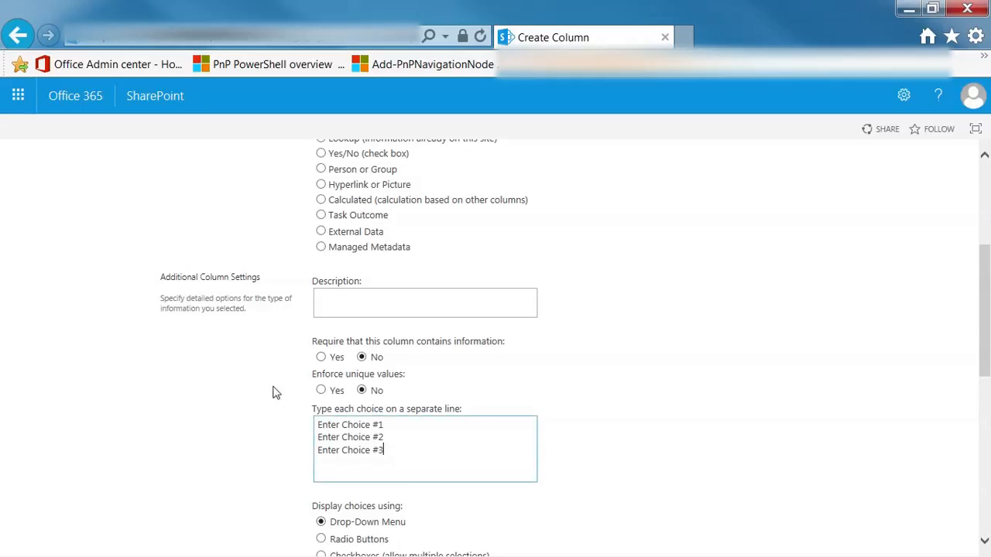
drag(387, 456, 314, 427)
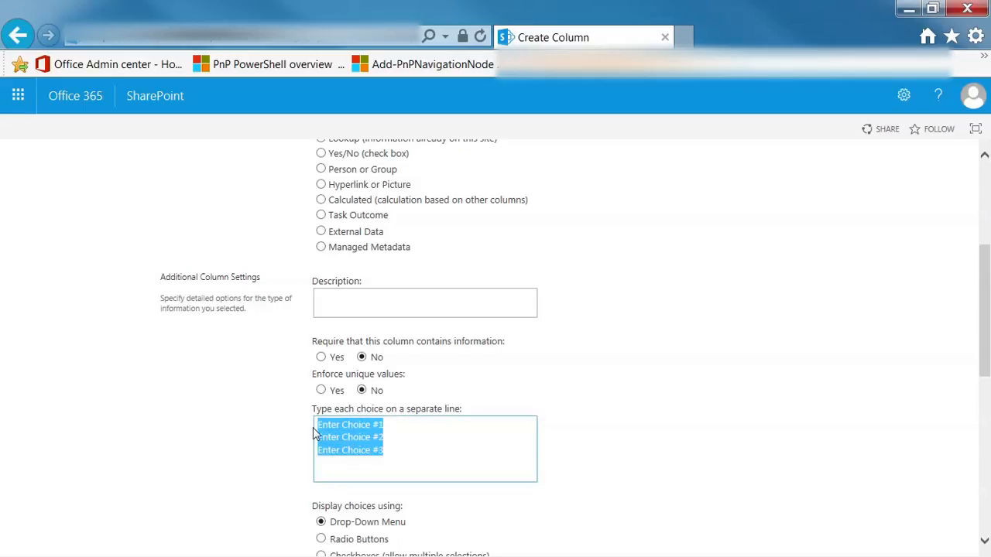
text(Tech)
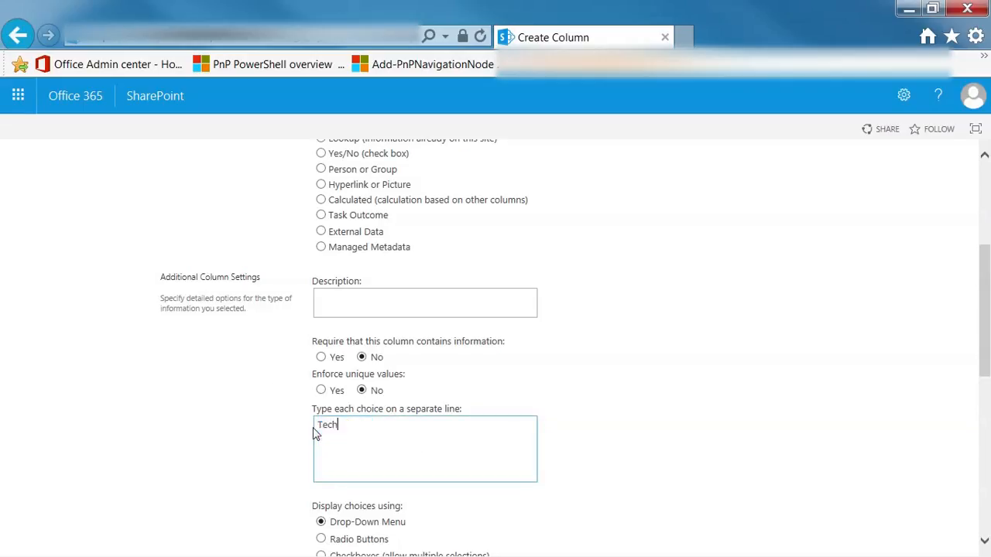
text(nology )
text(Public Spe)
key(BackSpace)
key(BackSpace)
text(ing)
key(Return)
text(Self-Help)
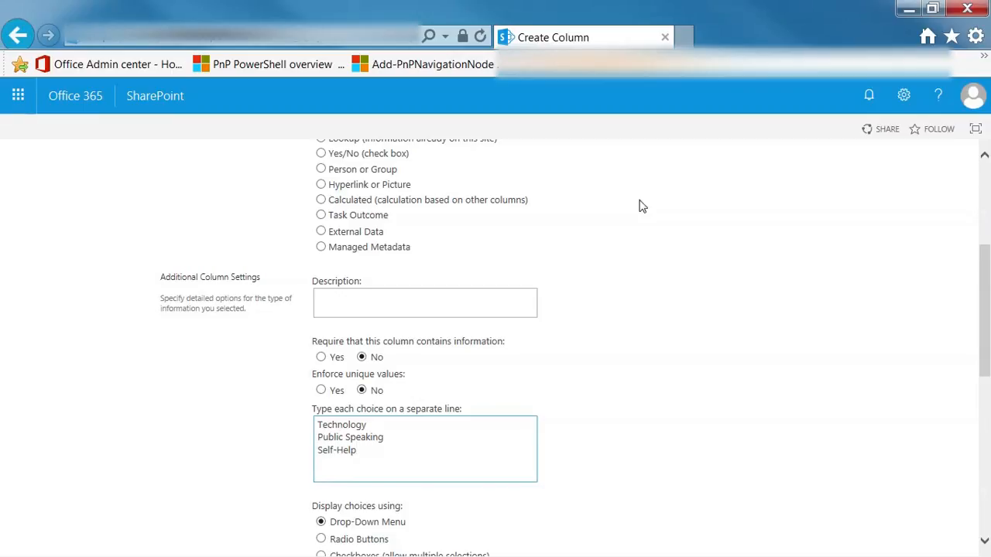
- Clear the default value of the Type of Book column and create the column
drag(986, 331, 986, 359)
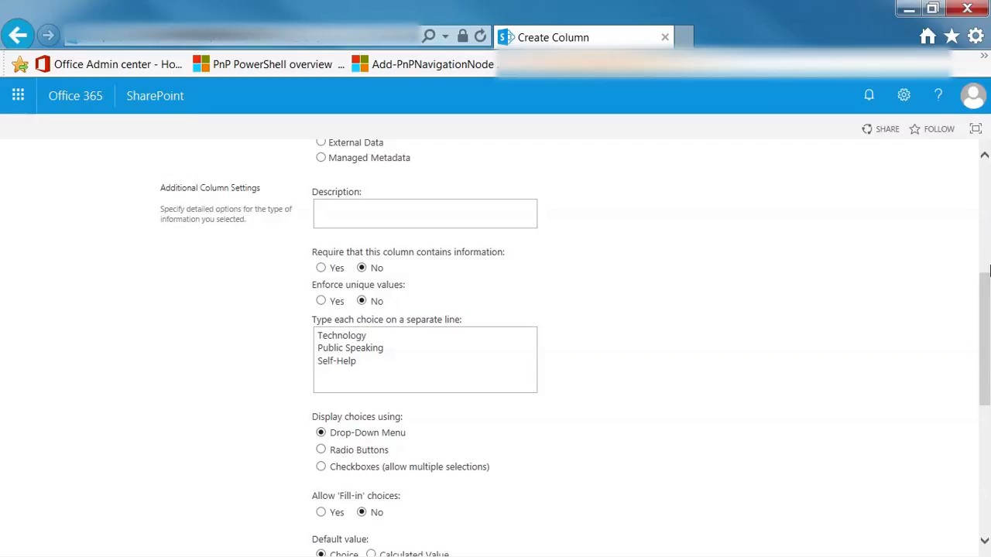
drag(983, 302, 970, 453)
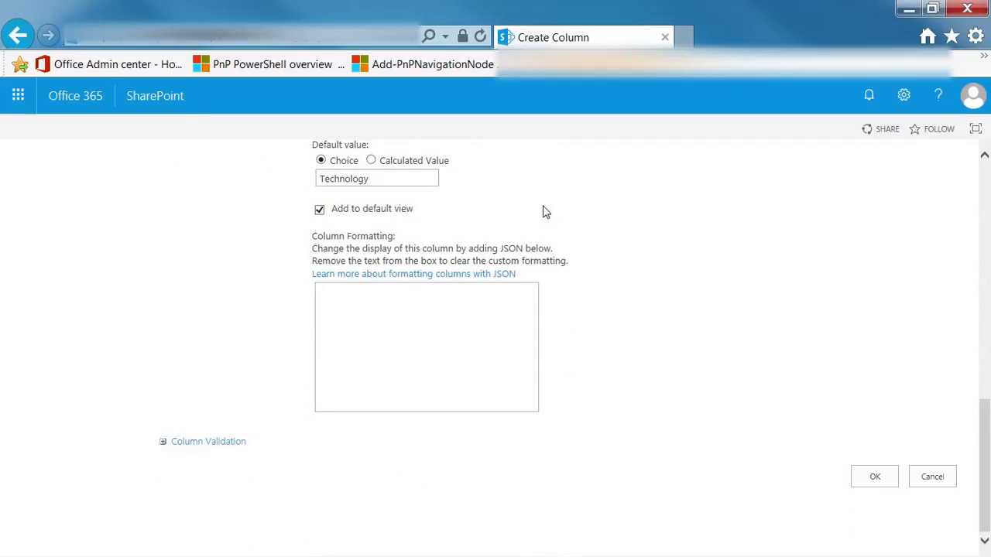
click(404, 178)
click(429, 177)
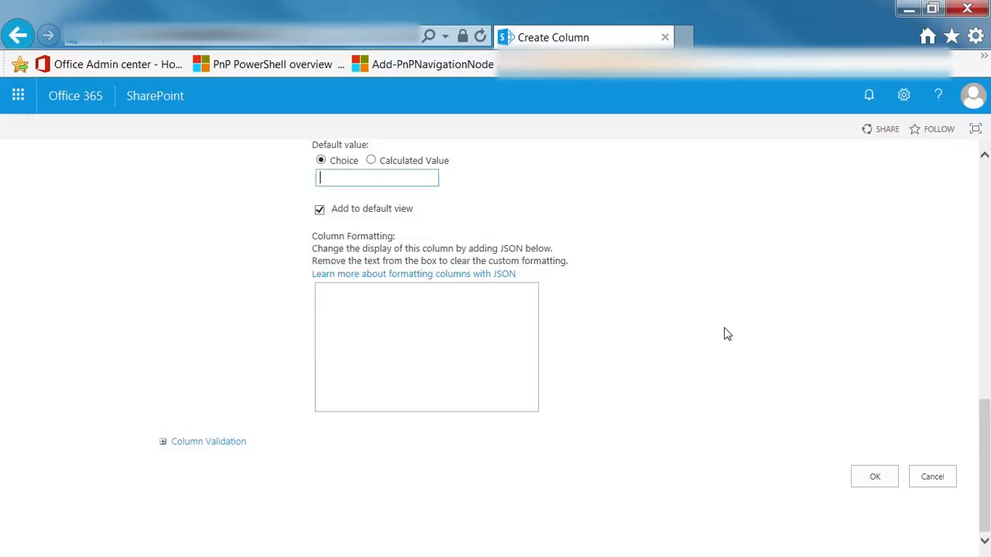
click(879, 478)
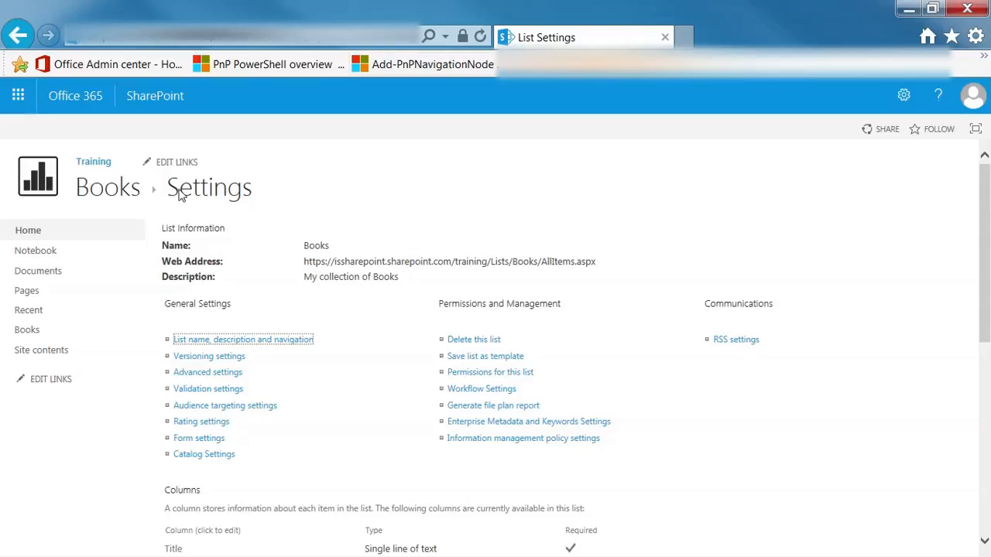
- Return to the Books list and start a new item titled Beginning SharePoint 2013 Development
click(120, 198)
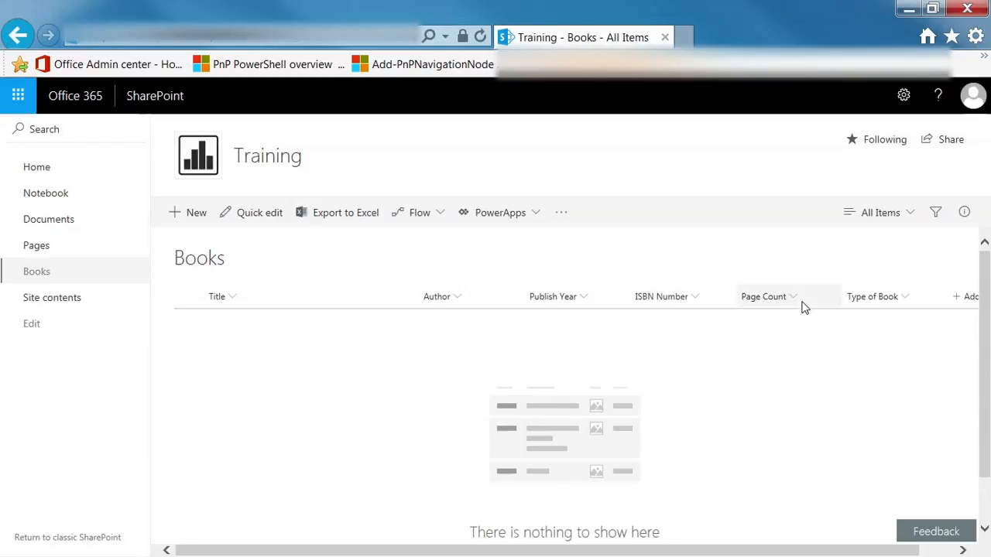
drag(632, 551, 553, 536)
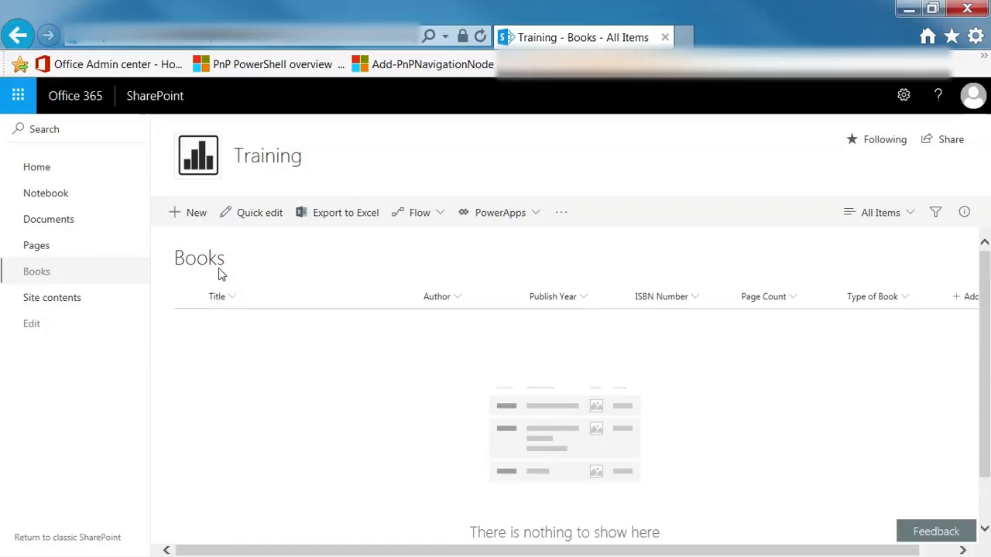
click(197, 213)
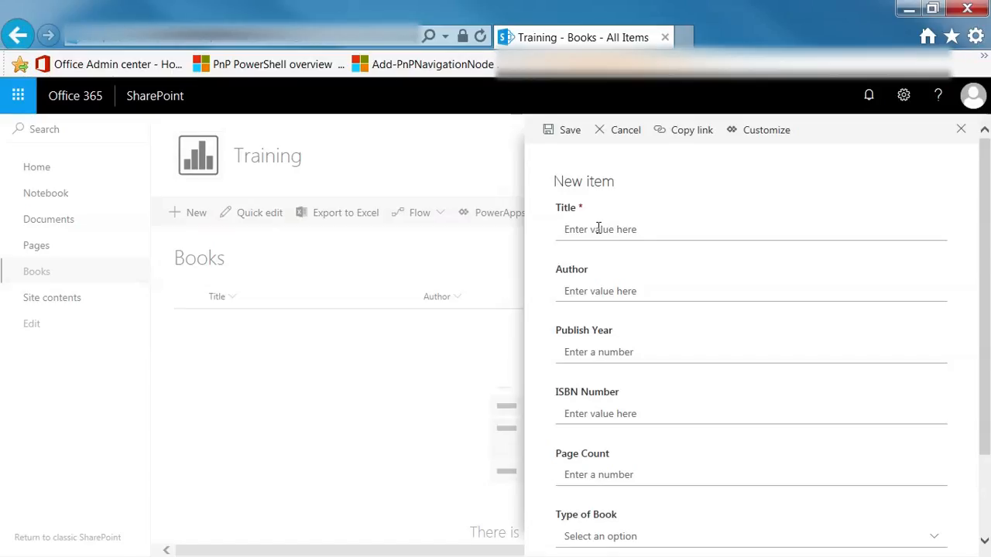
click(598, 228)
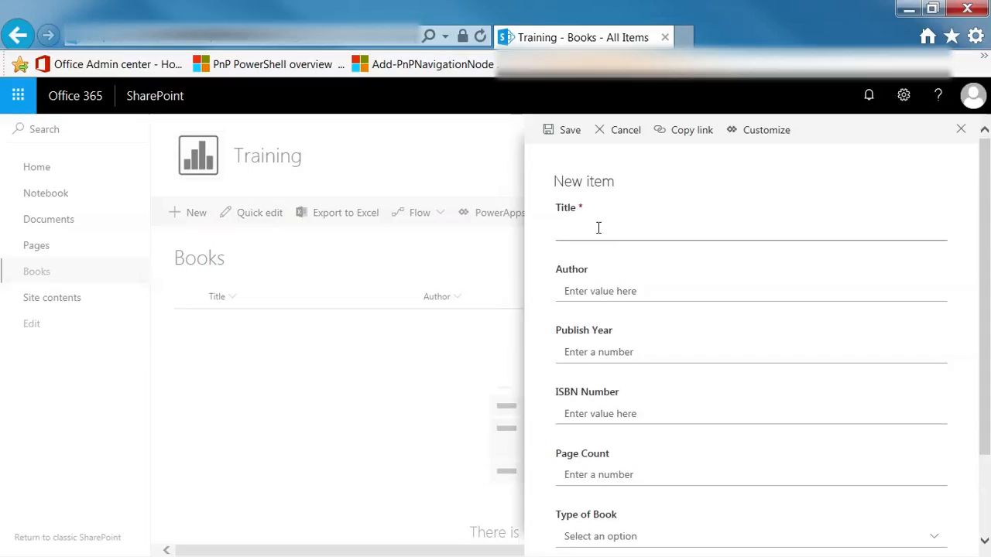
text(Beginning Sh)
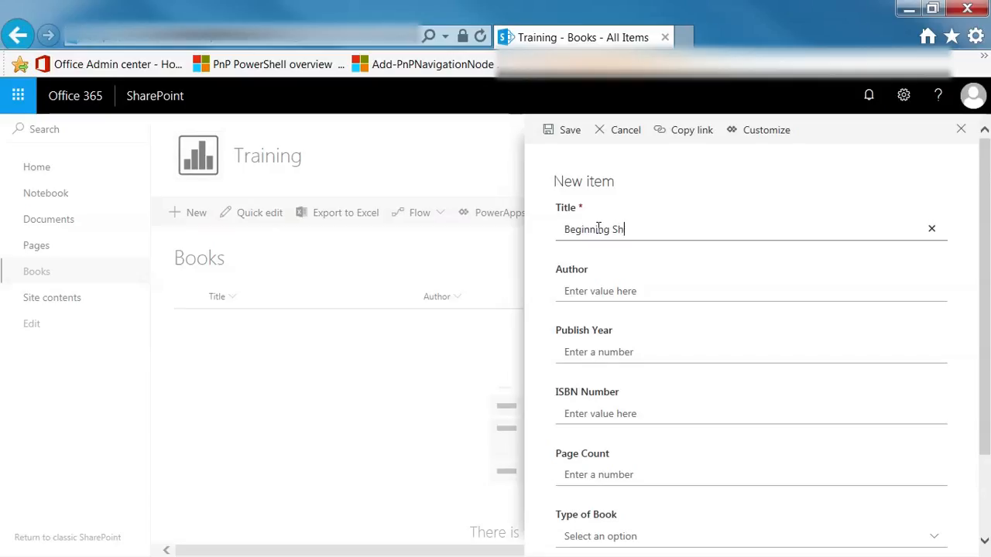
text(arePoint)
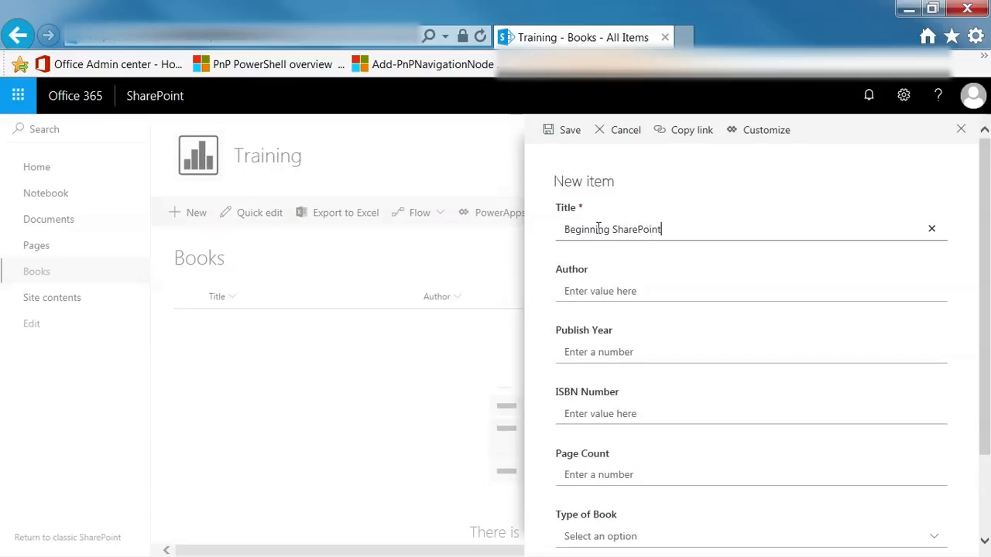
text( 2)
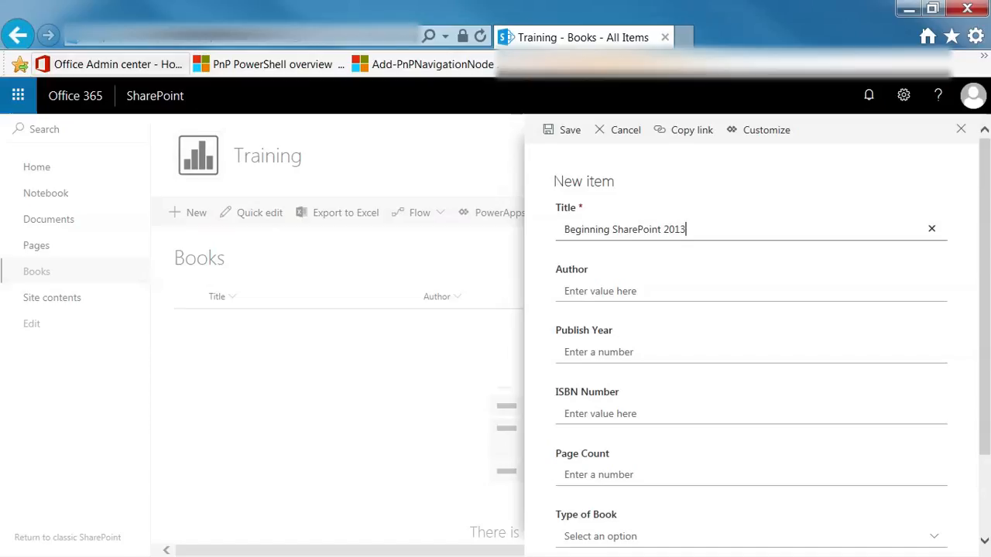
text(013 )
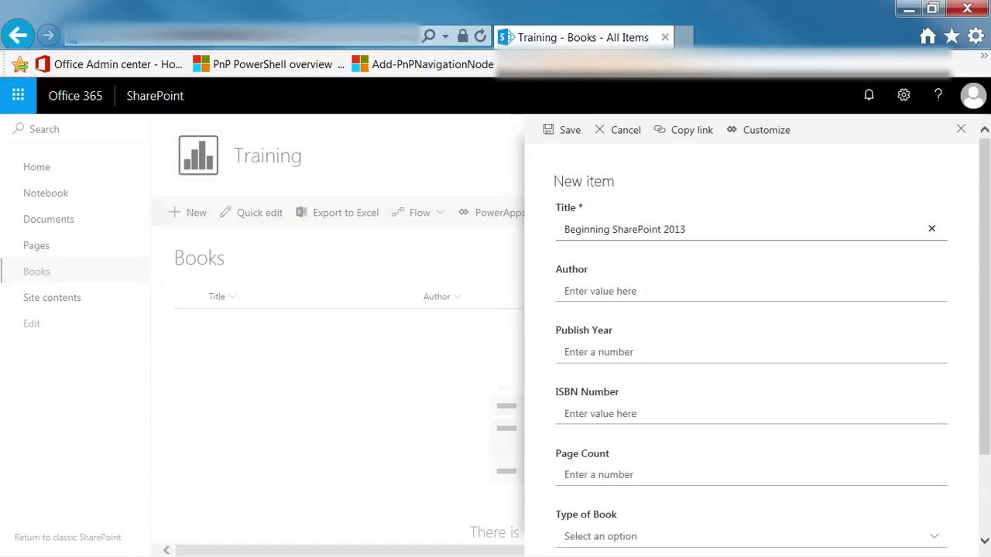
text(Development)
- Fill in the new item's author field with the book's two authors and set Publish Year to 2013
key(alt+Tab)
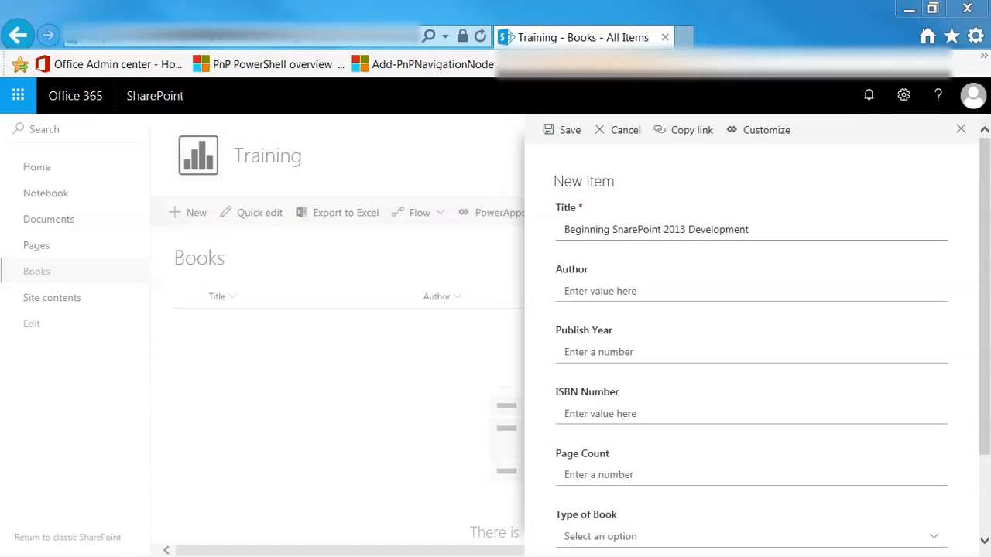
click(659, 288)
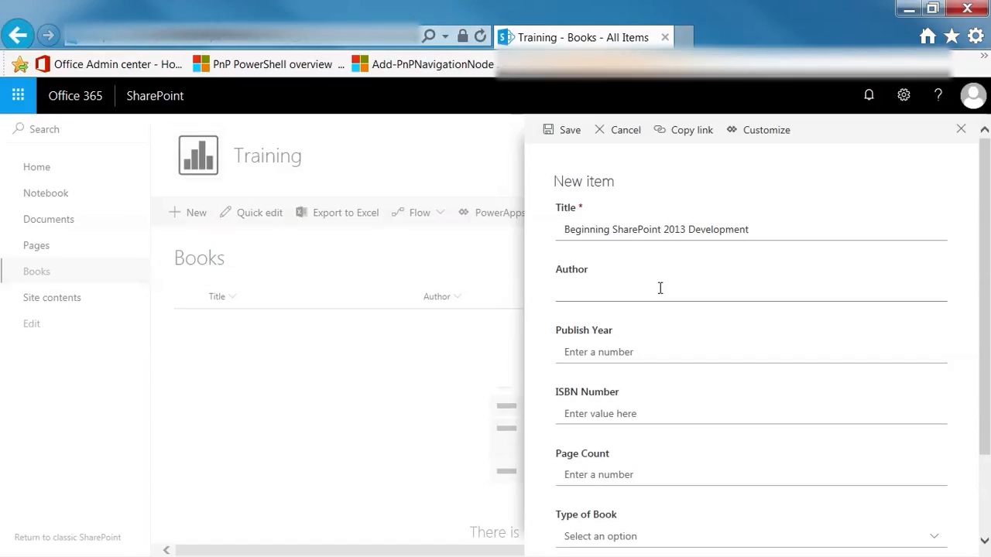
text(Steve Fox, Chris Johnson)
key(Tab)
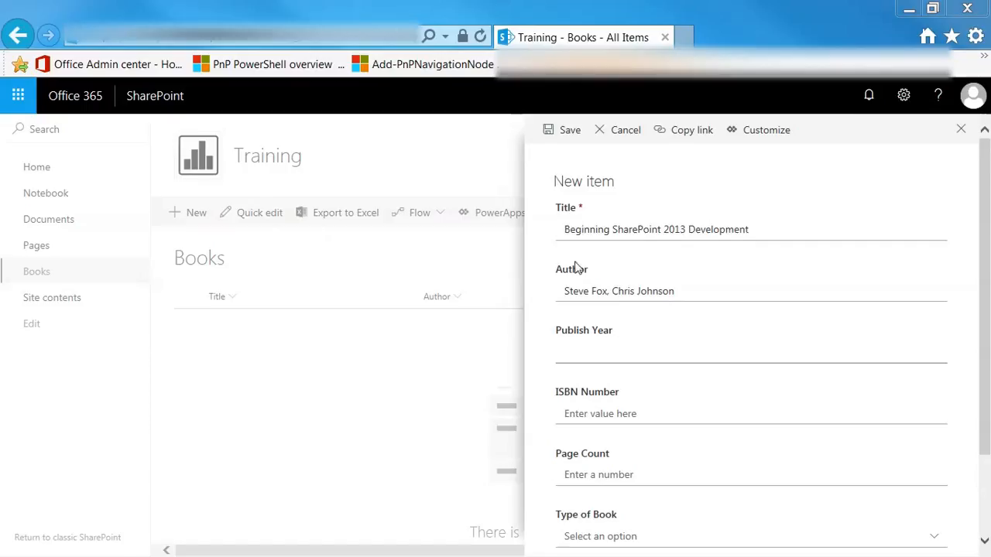
text(2013)
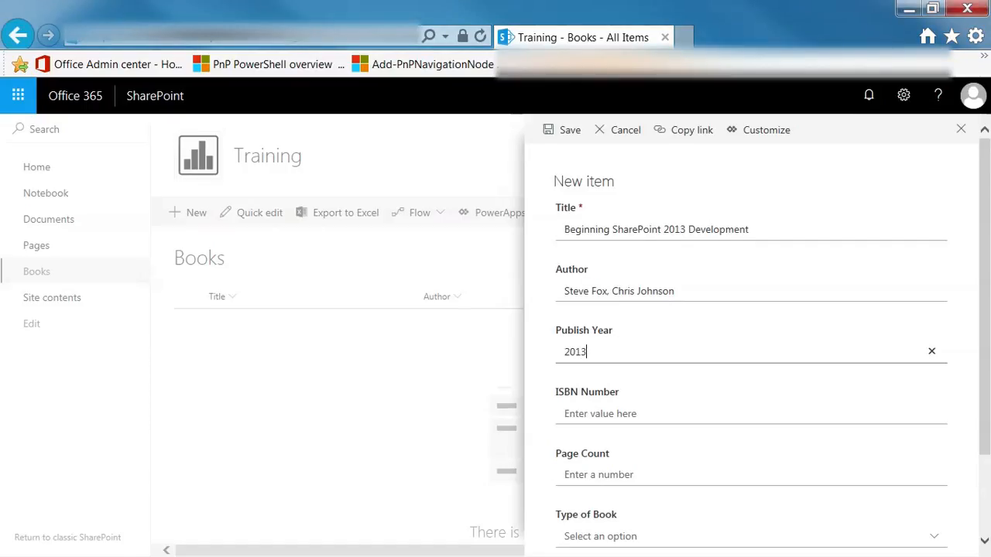
key(alt+Tab)
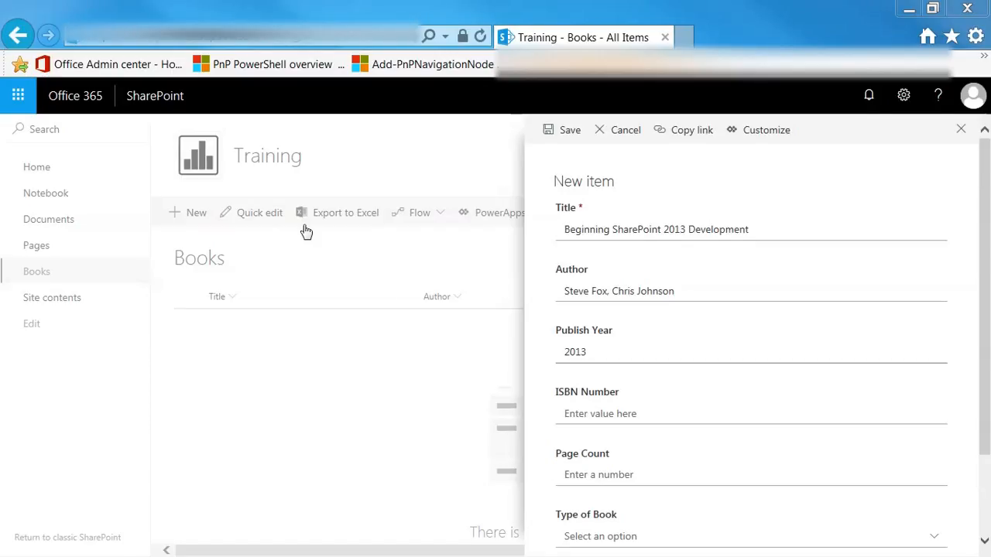
click(604, 404)
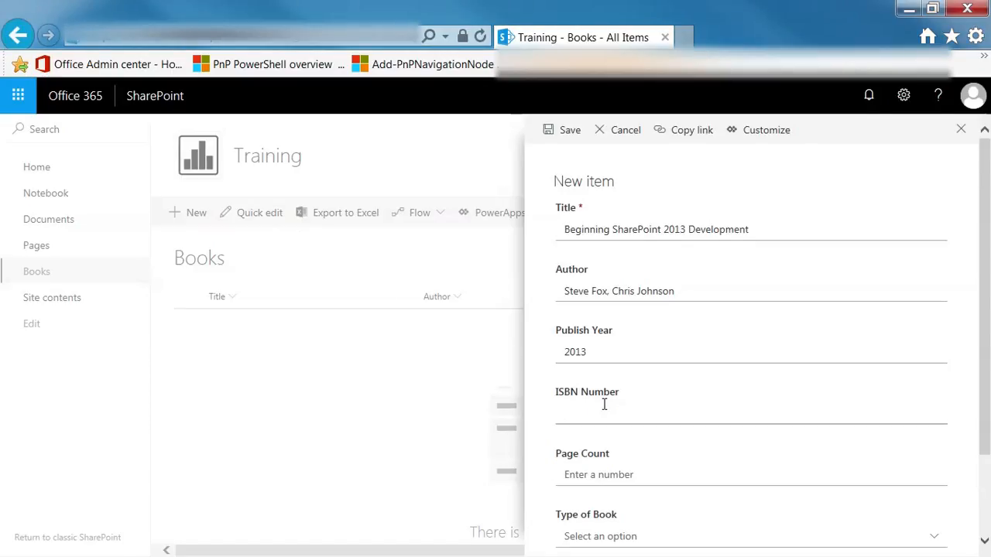
key(ctrl+v)
click(633, 466)
text(456)
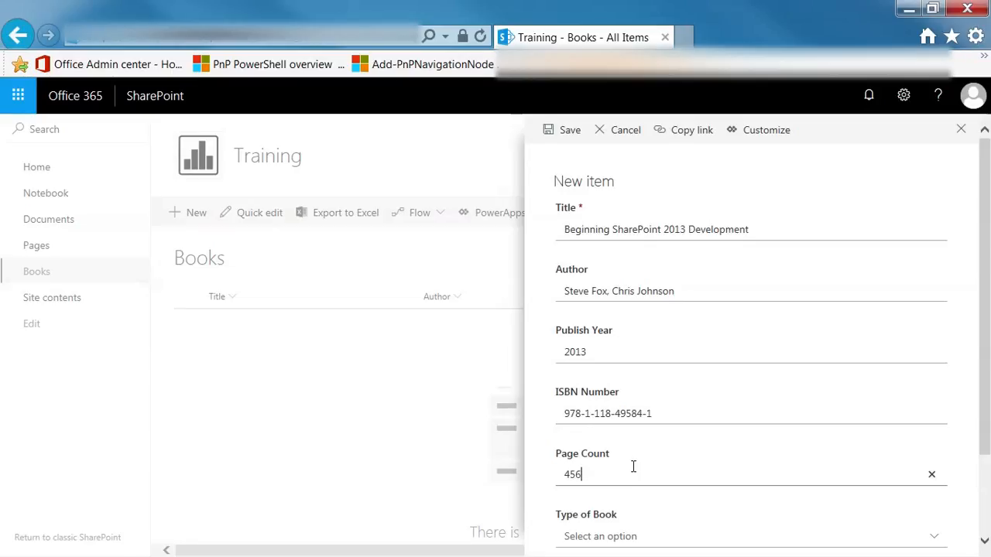
- Set the new item's Type of Book to Technology and save the item
click(656, 525)
scroll(960, 449, down, 1)
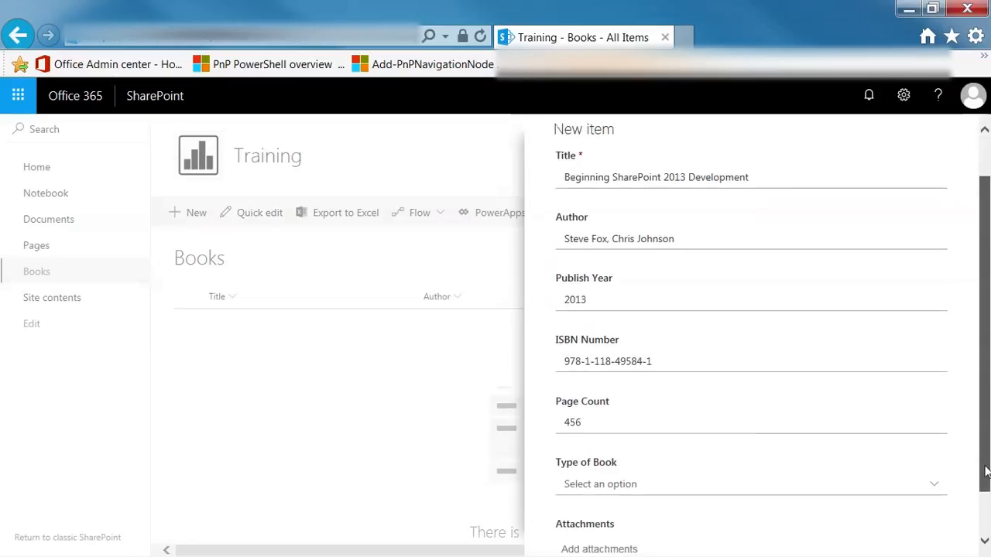
click(935, 462)
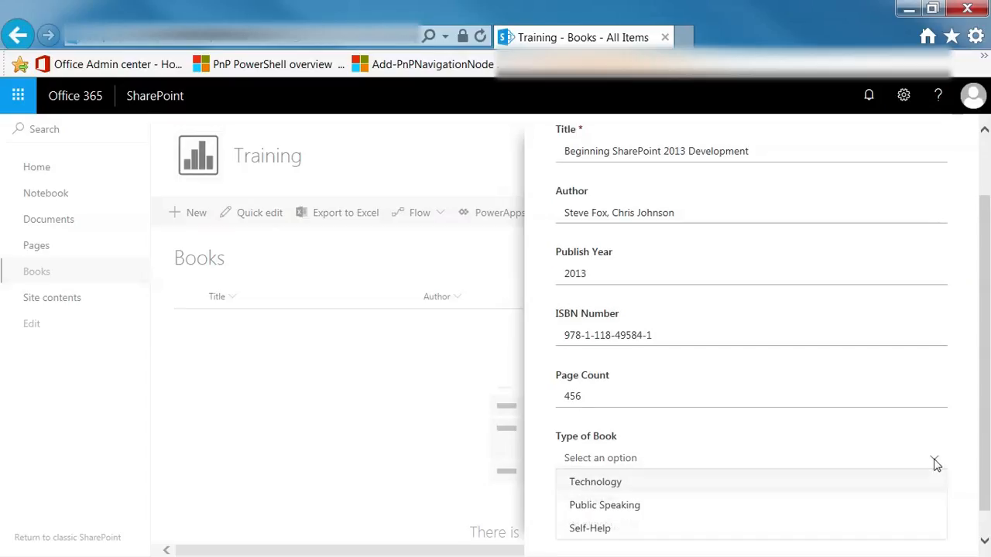
click(624, 484)
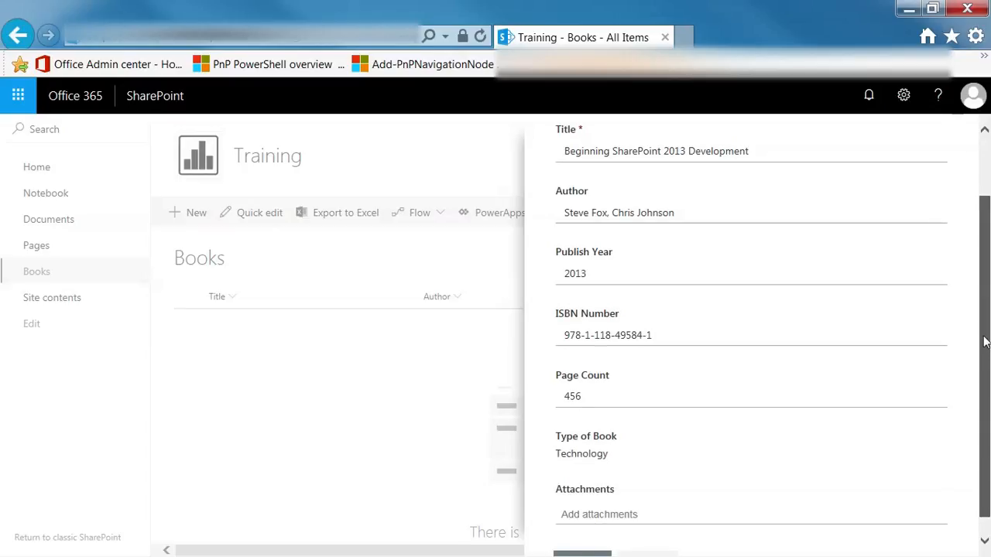
scroll(982, 341, down, 1)
click(587, 544)
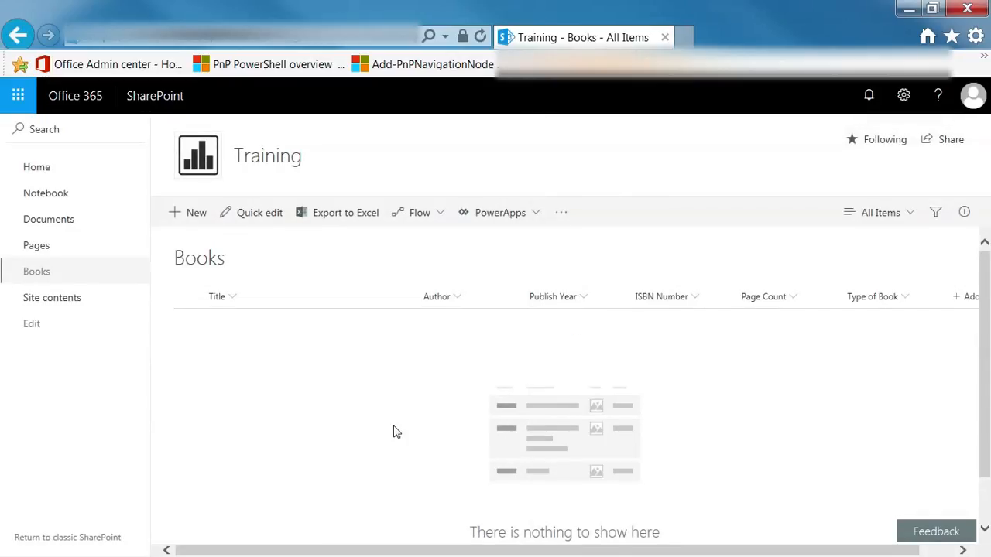
drag(379, 551, 612, 549)
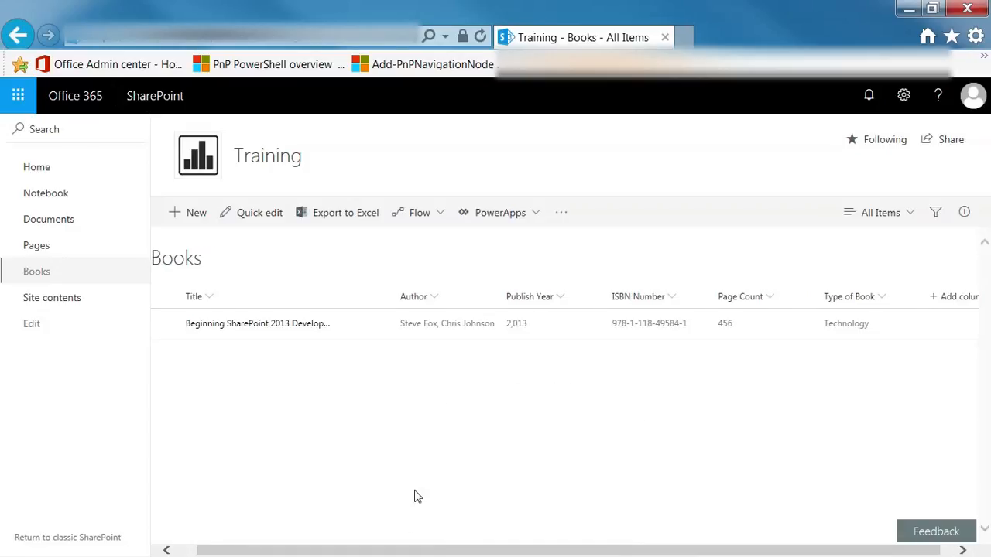
drag(408, 552, 387, 549)
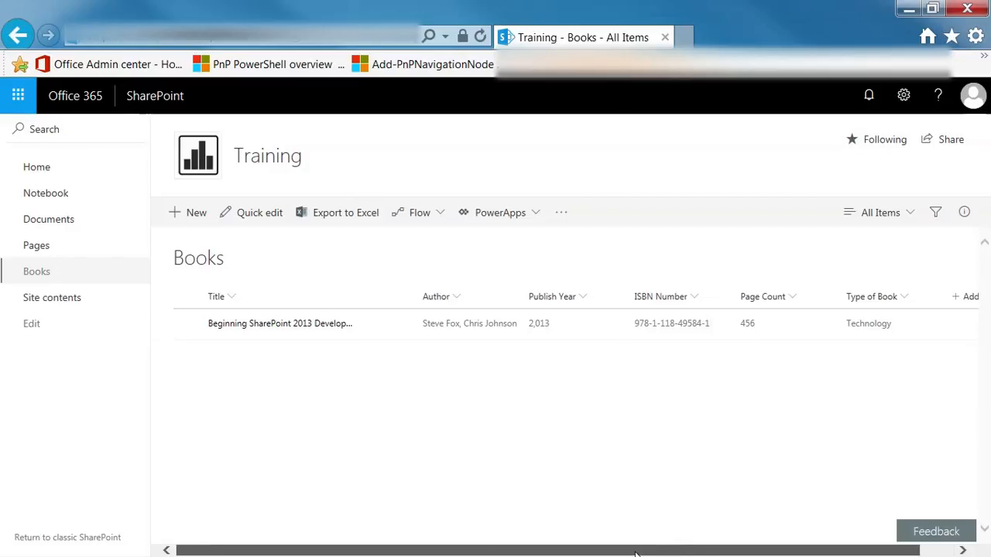
drag(692, 550, 725, 550)
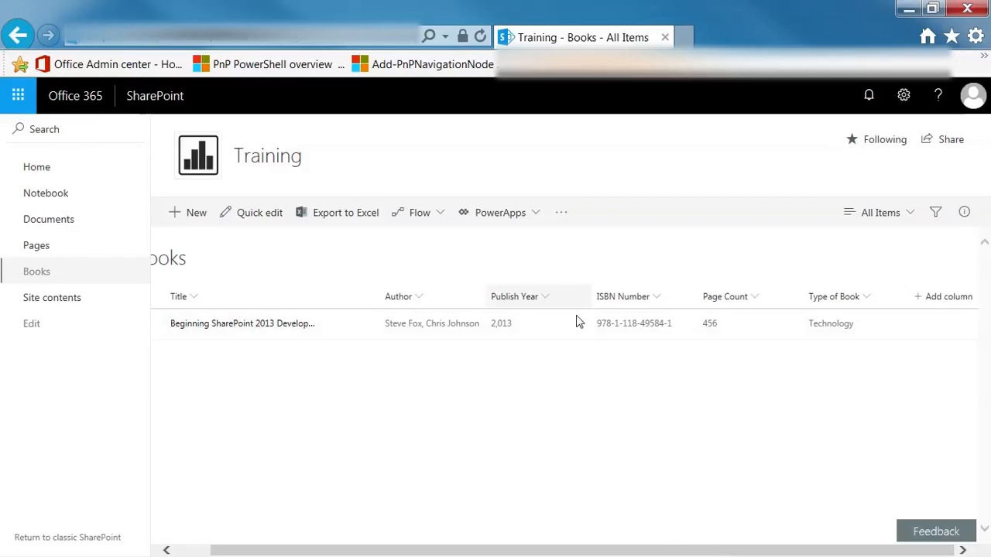
drag(372, 554, 332, 550)
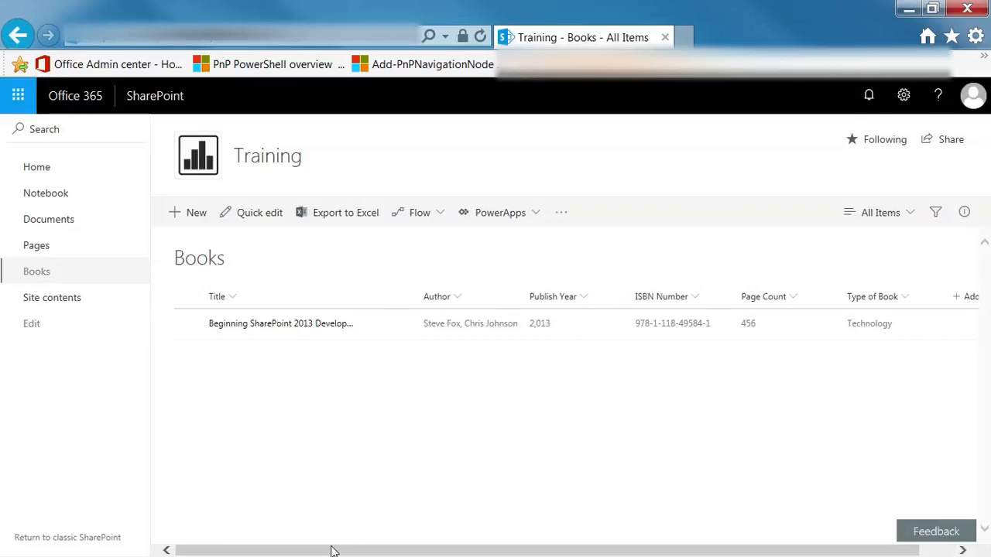
- Put the Books list into quick edit and paste the copied book rows from the empty row's Title cell, allowing clipboard access
click(254, 214)
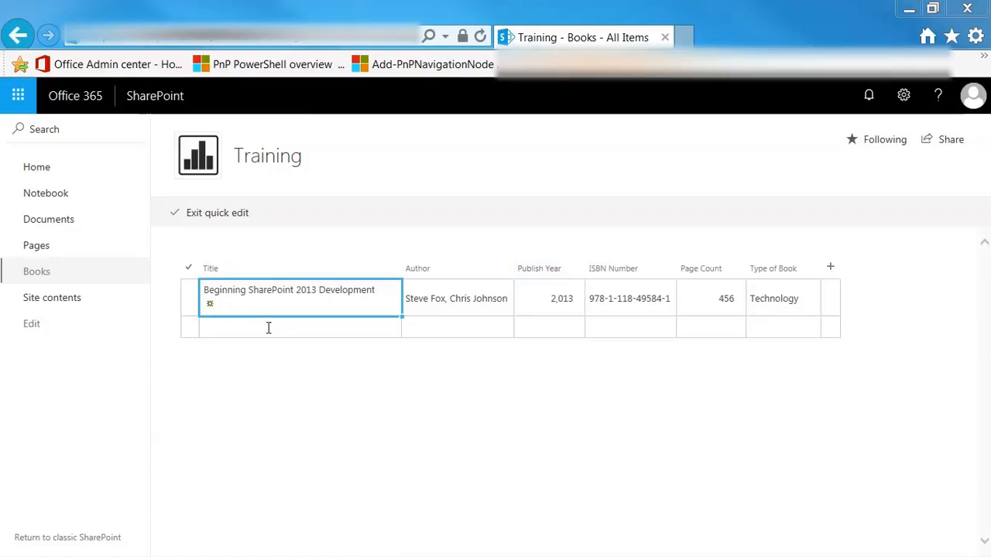
click(268, 328)
key(ctrl+v)
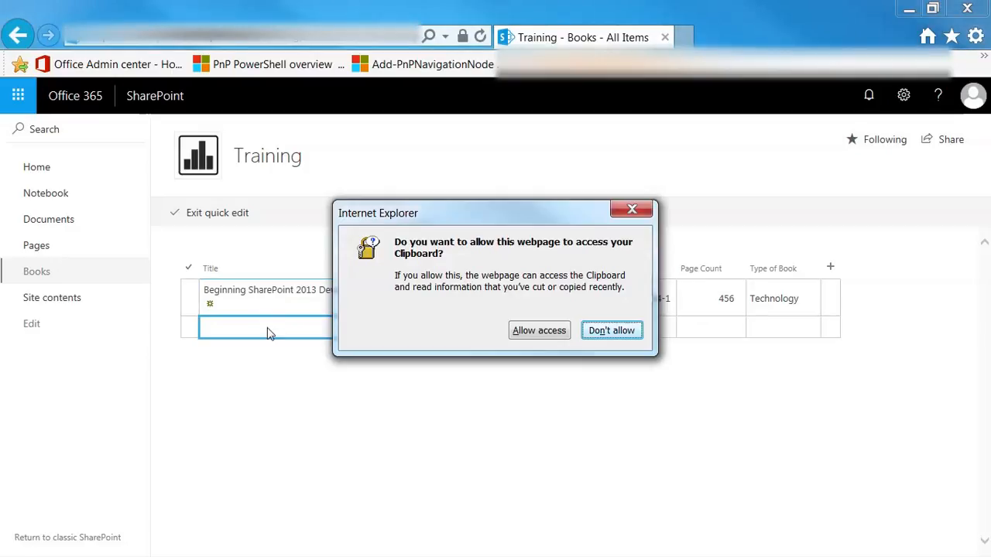
click(539, 331)
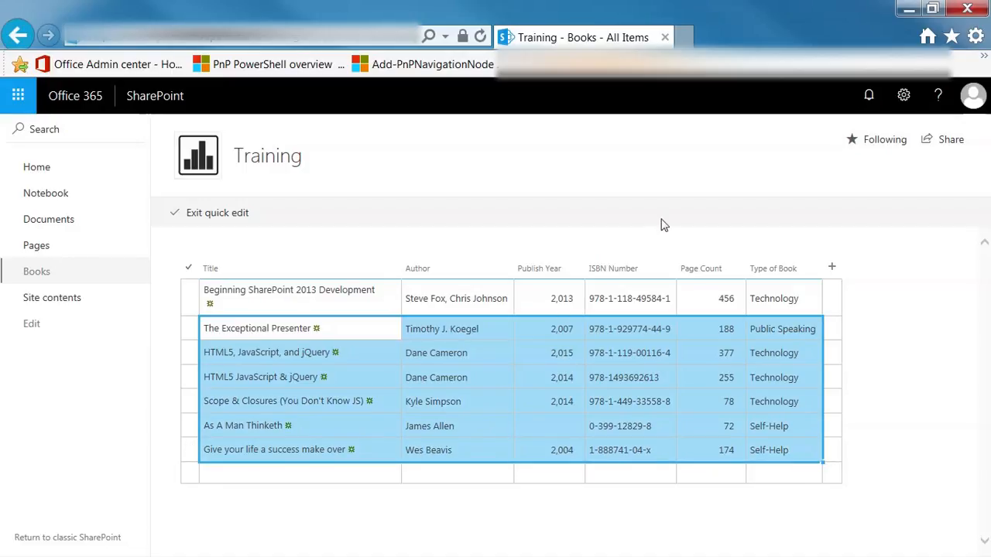
- Exit quick edit to return the Books list to its normal view with the pasted book rows
click(200, 215)
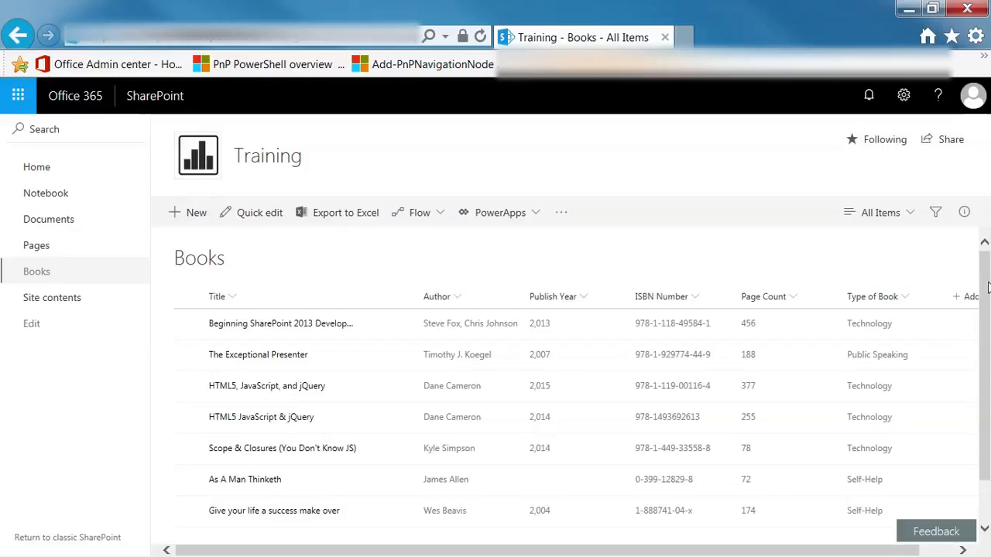
scroll(984, 289, down, 1)
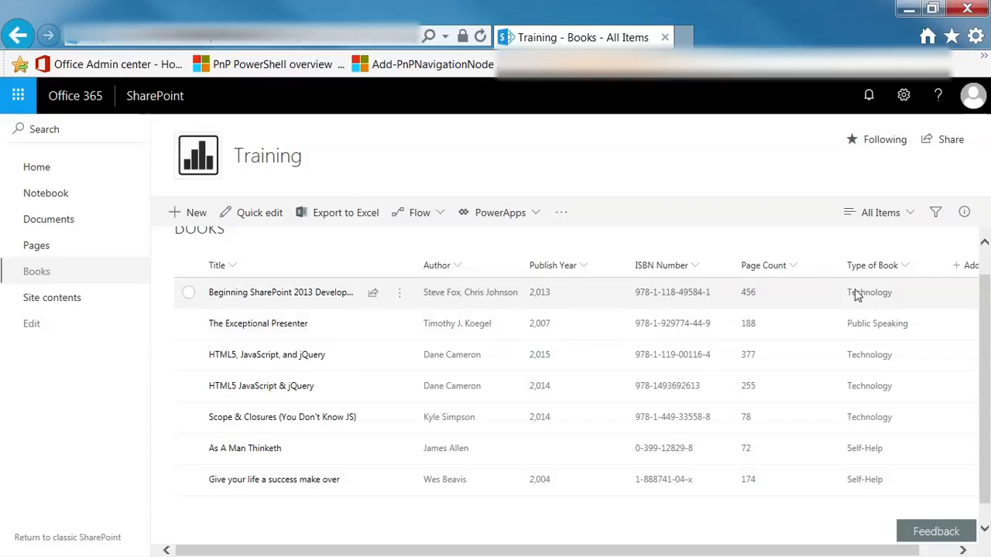
- Group the Books list by Type of Book, look over the grouped books, and remove the grouping again
click(905, 269)
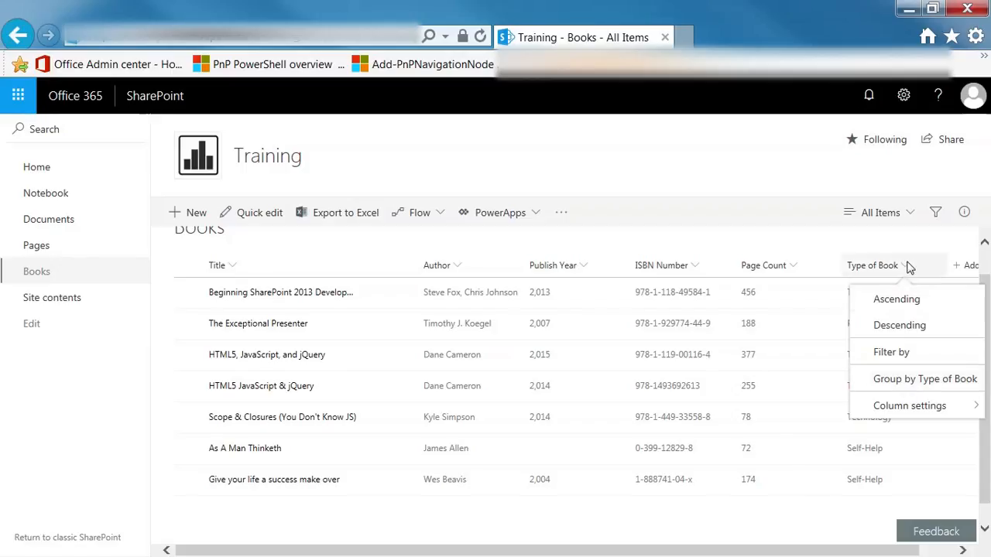
click(892, 387)
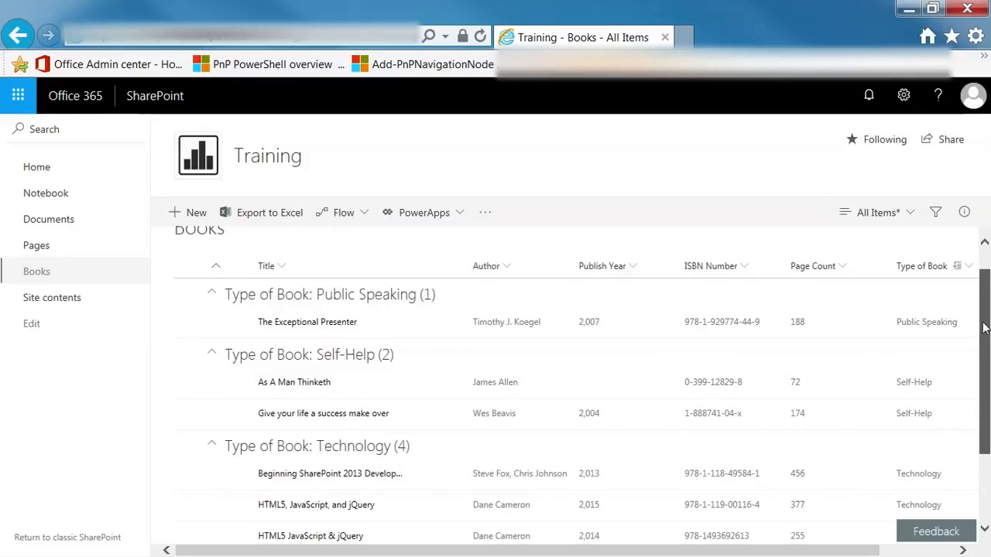
scroll(980, 328, down, 1)
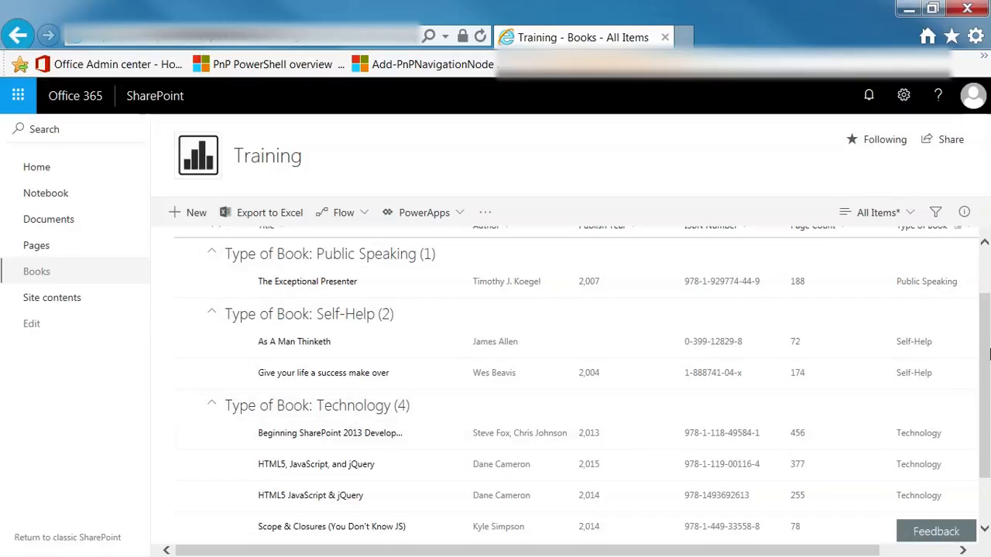
scroll(985, 356, up, 2)
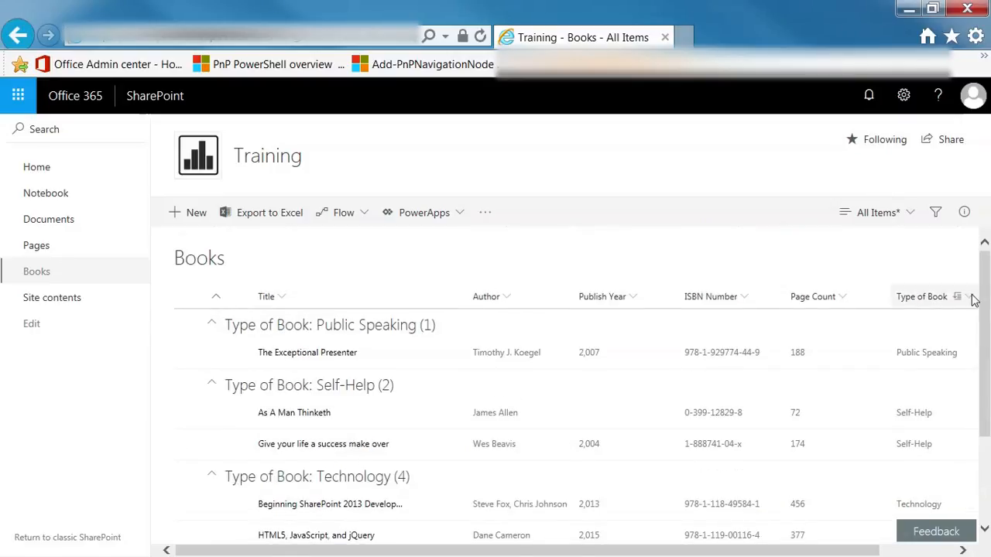
click(966, 298)
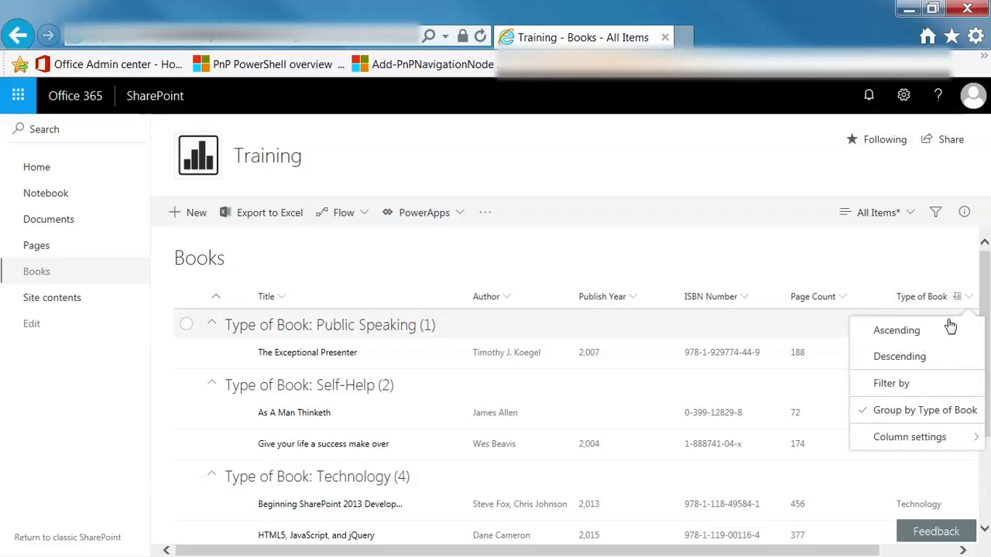
click(915, 411)
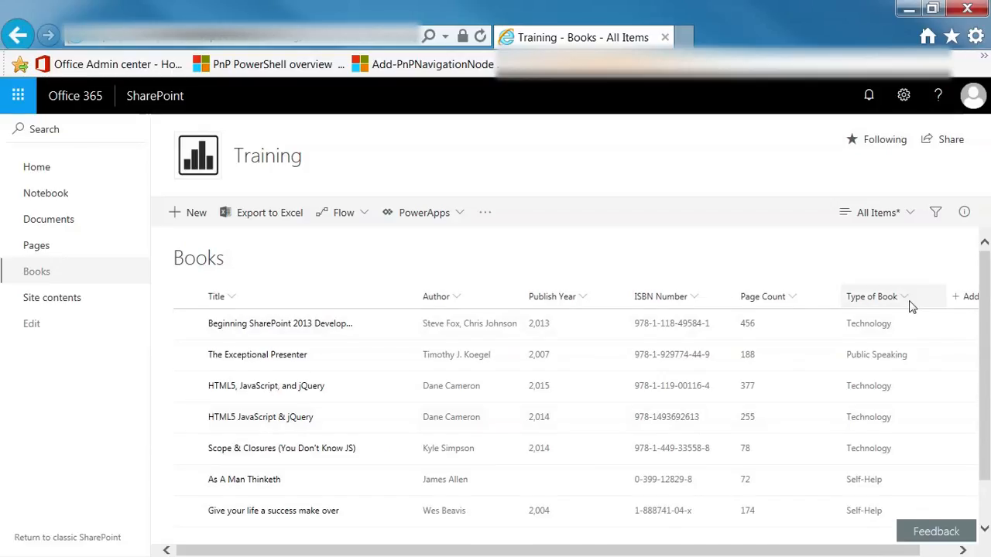
- Filter the Books list to Publish Year 2,013 and clear all filters again
click(582, 301)
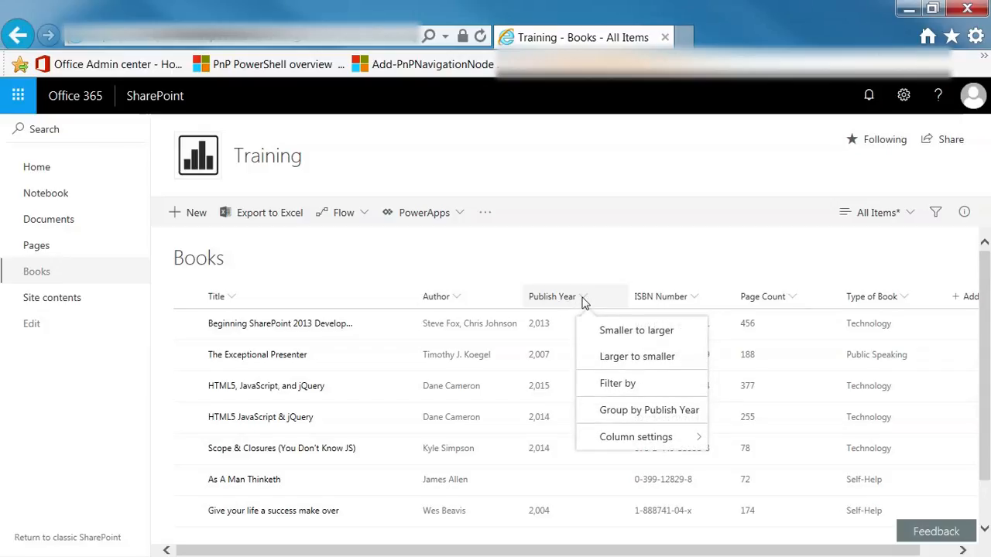
click(614, 387)
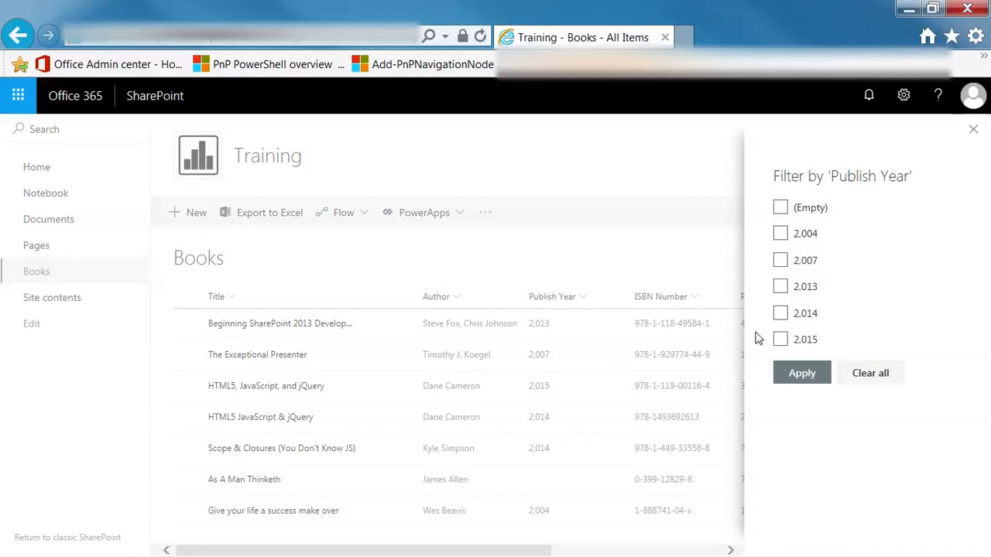
click(780, 287)
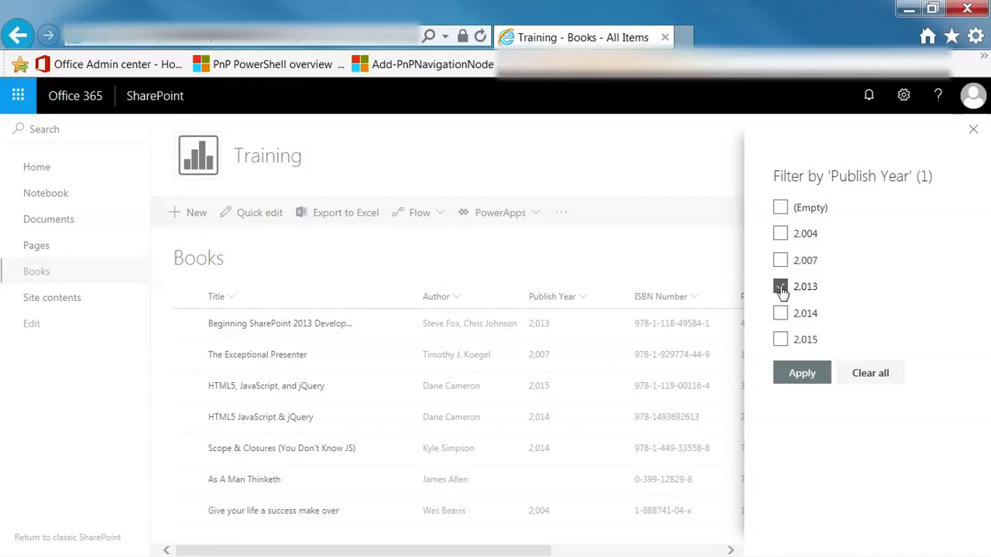
click(802, 374)
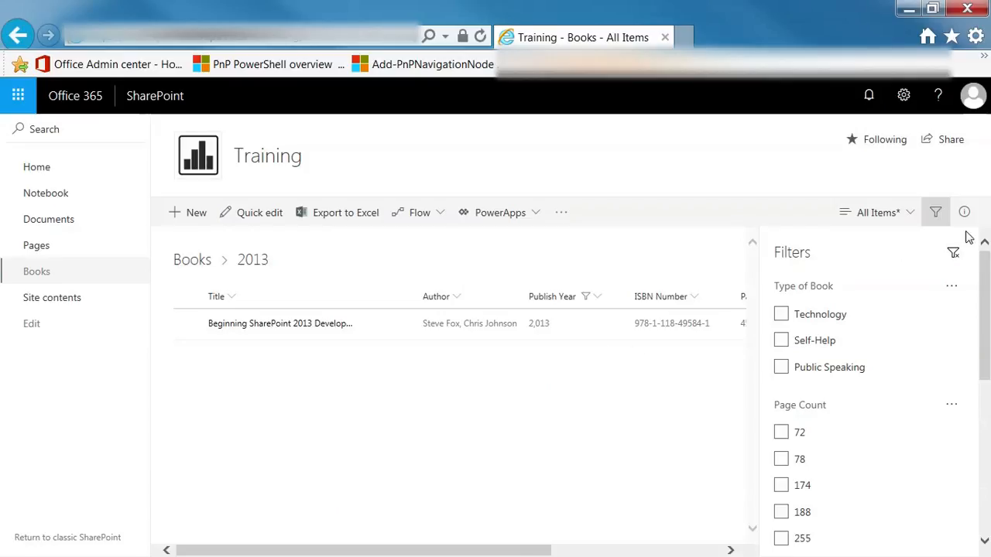
click(955, 258)
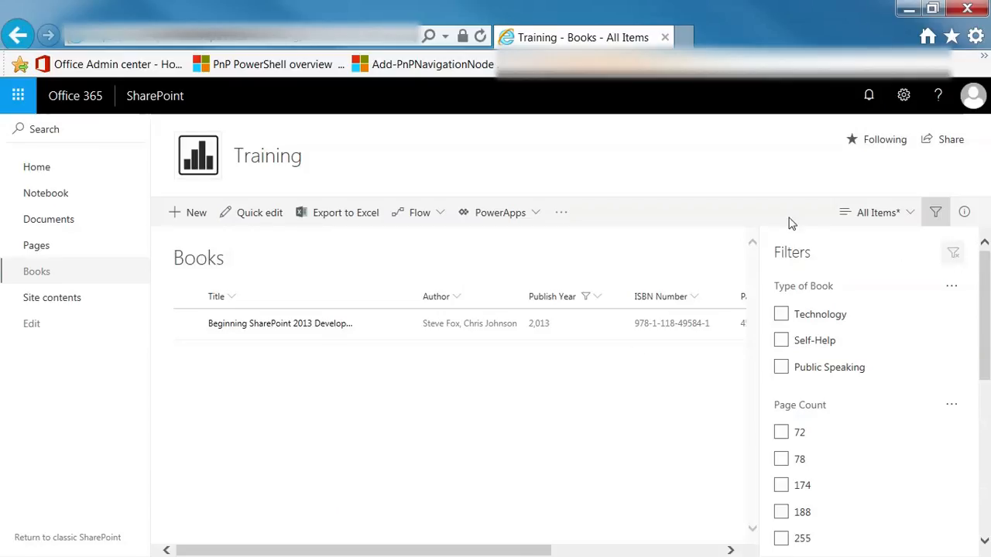